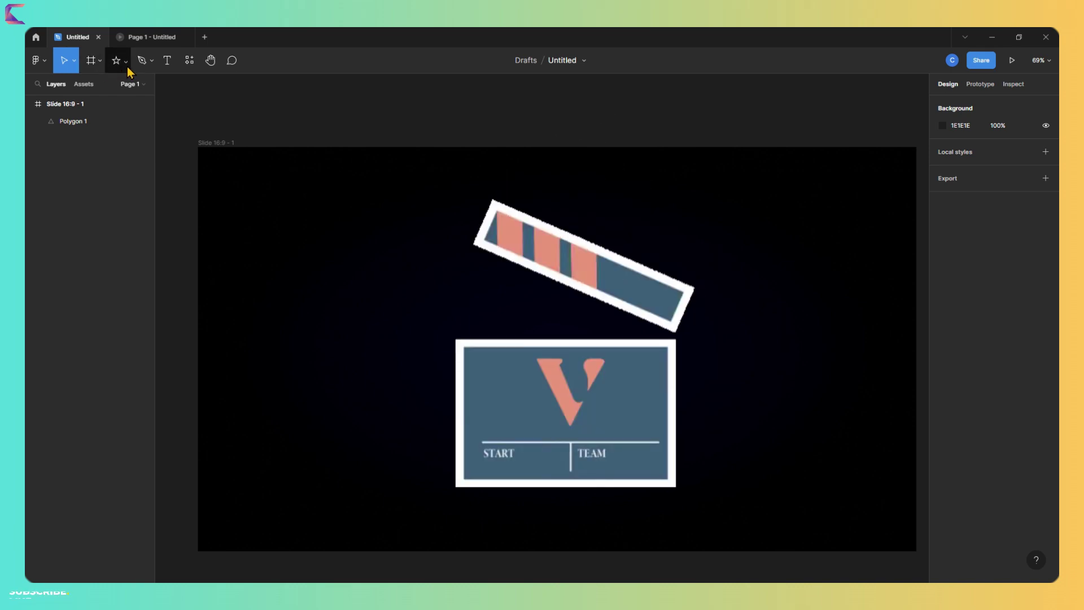
# - Draw a star on the slide with the Star tool
pyautogui.click(124, 62)
pyautogui.click(108, 155)
pyautogui.moveTo(351, 294); pyautogui.dragTo(489, 401)
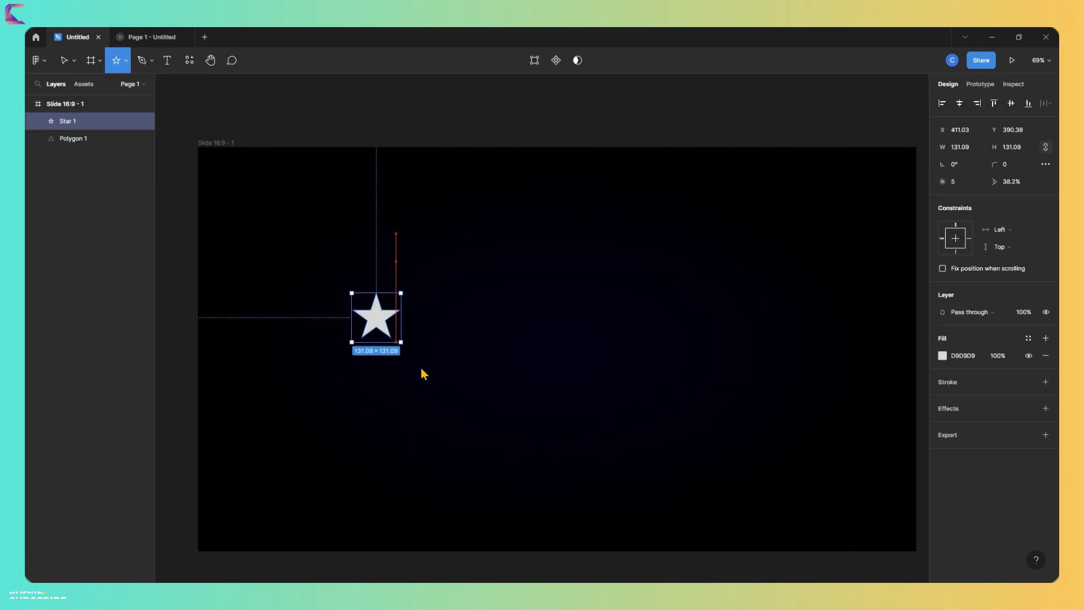
# - Reshape the star into a hexagon: 6 points, 87% ratio, corner radius 50; nudge it up-left
pyautogui.click(959, 183)
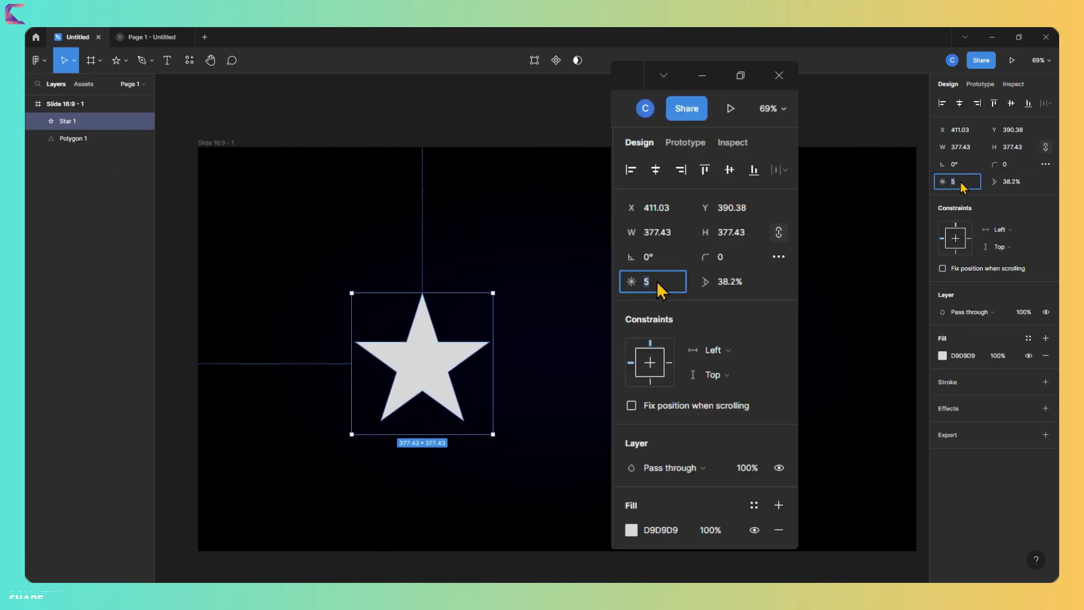
pyautogui.write('6')
pyautogui.press('Return')
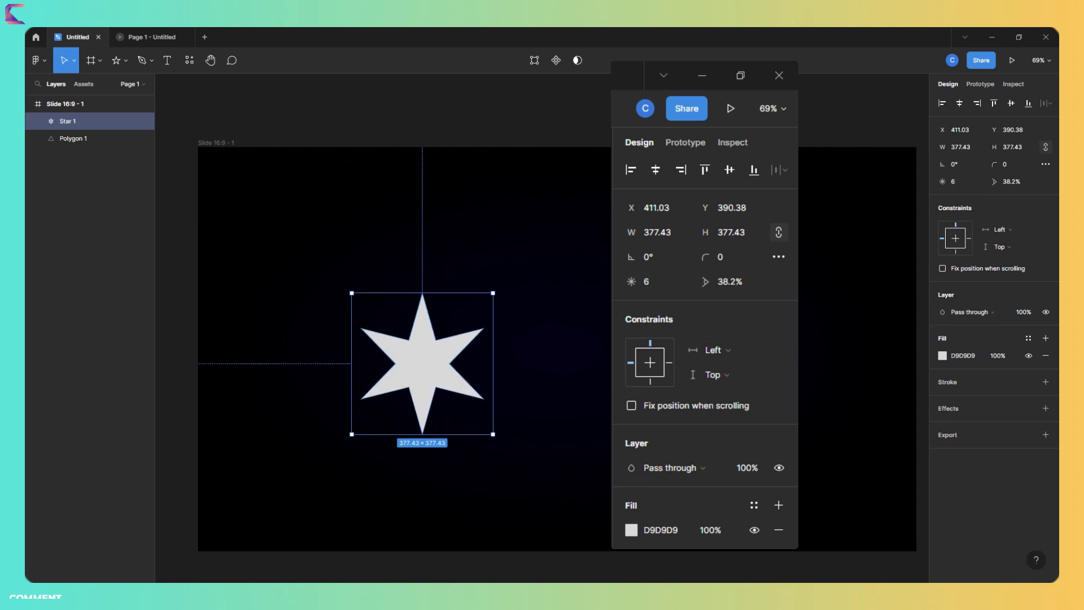
pyautogui.moveTo(440, 348); pyautogui.dragTo(459, 316)
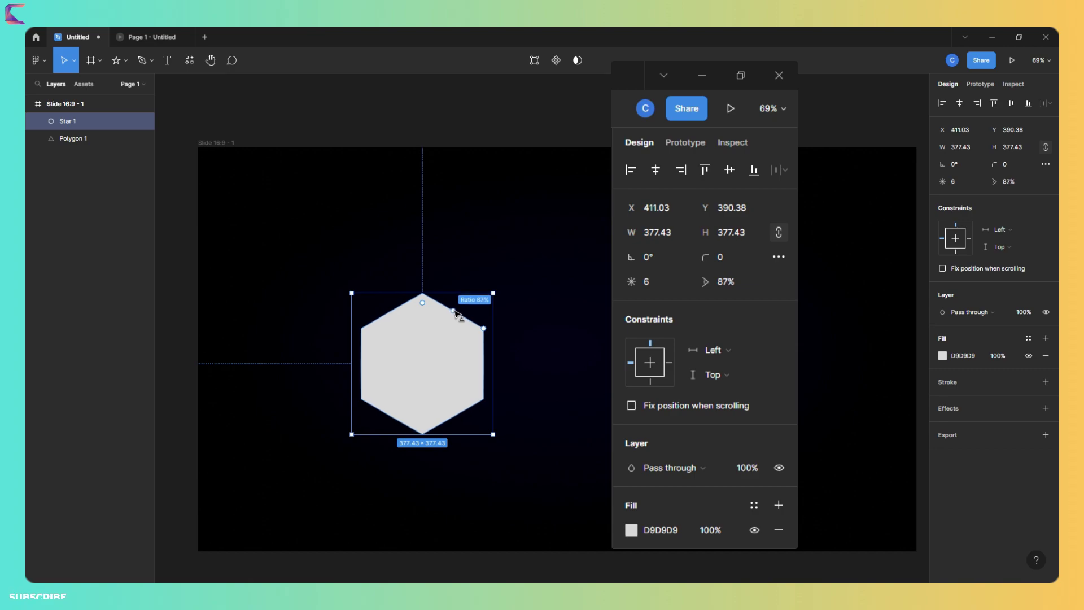
pyautogui.click(1008, 163)
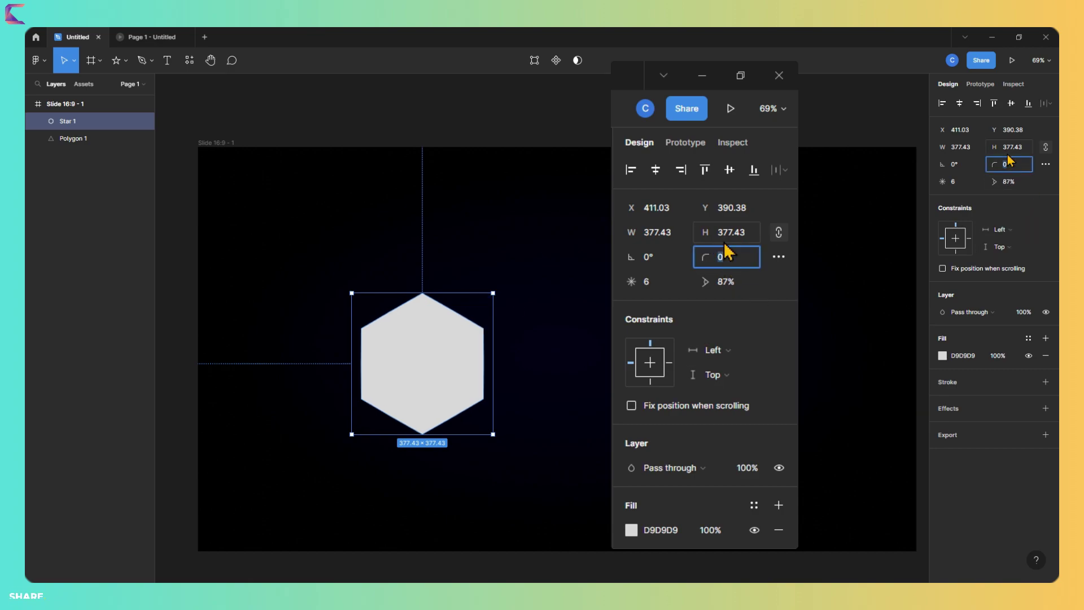
pyautogui.write('5')
pyautogui.write('0')
pyautogui.press('Return')
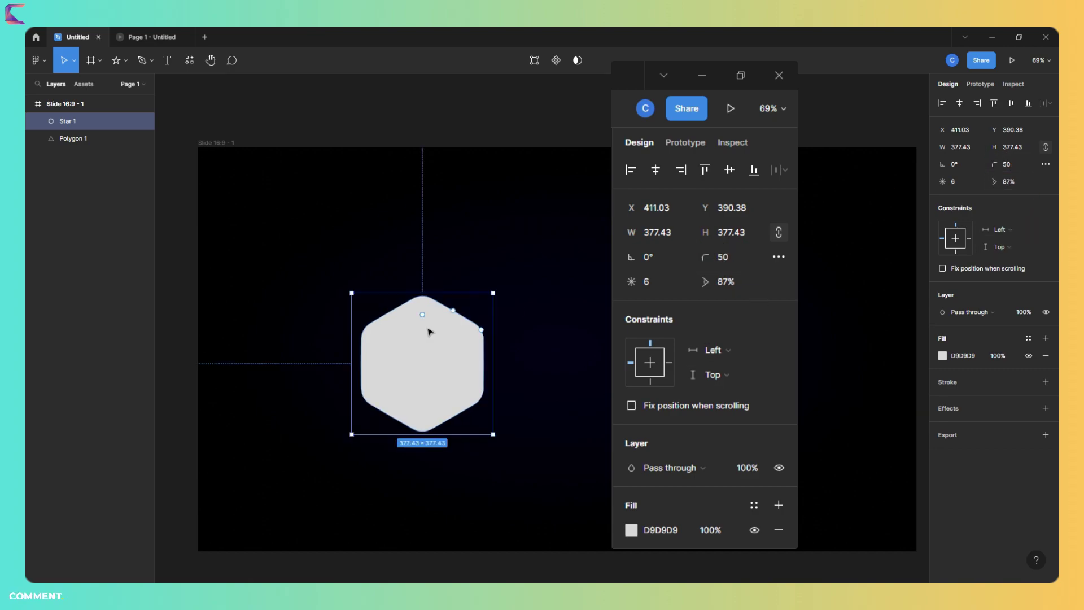
pyautogui.moveTo(412, 363); pyautogui.dragTo(405, 348)
pyautogui.click(942, 355)
# - Give the hexagon a linear gradient running diagonally from lower left to upper right
pyautogui.click(811, 302)
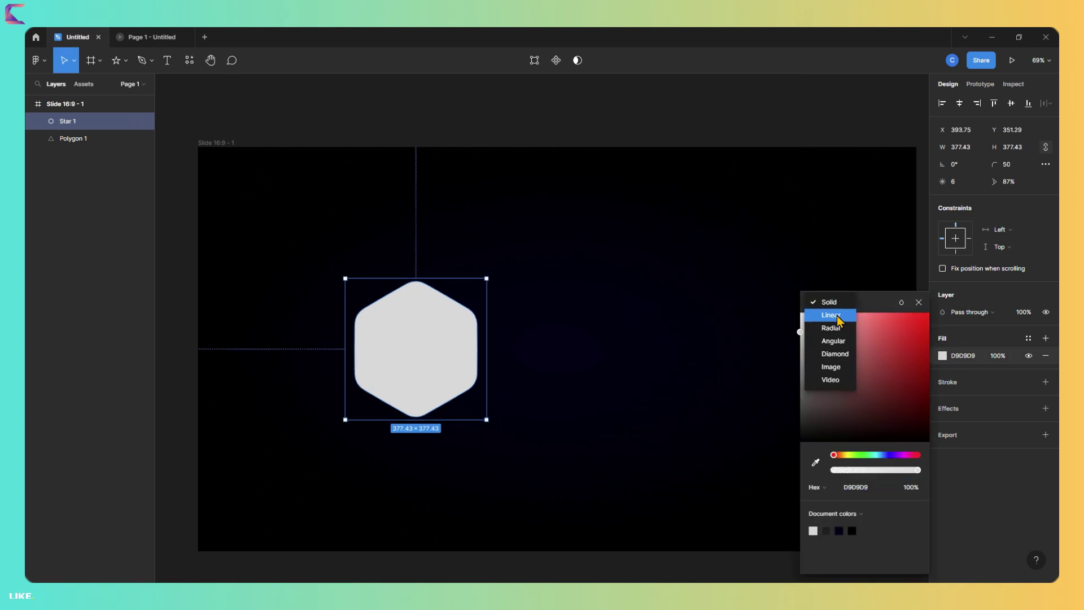
pyautogui.click(837, 315)
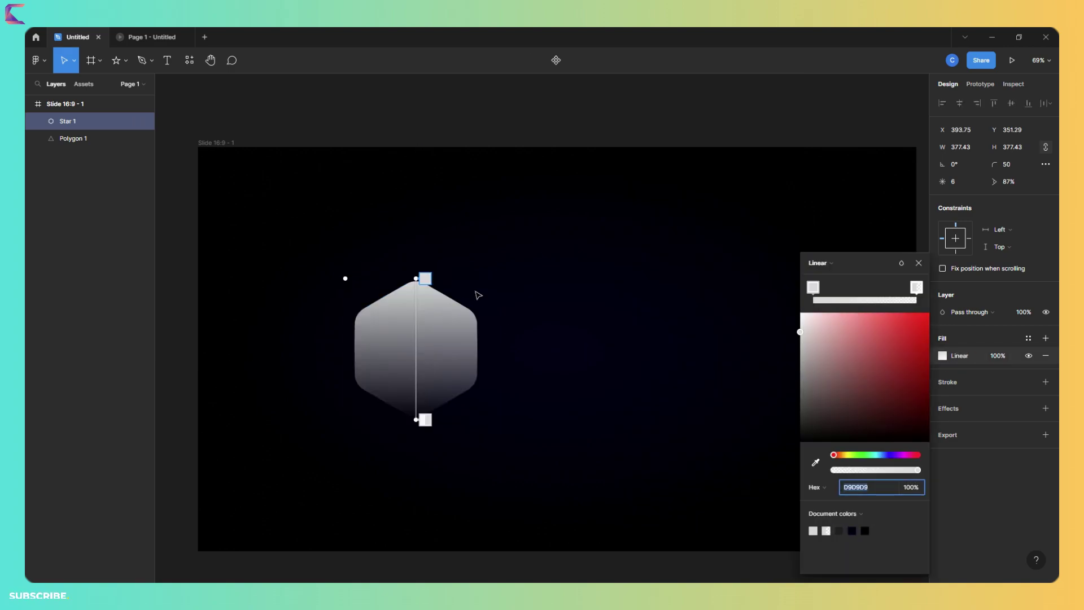
pyautogui.moveTo(425, 278); pyautogui.dragTo(479, 314)
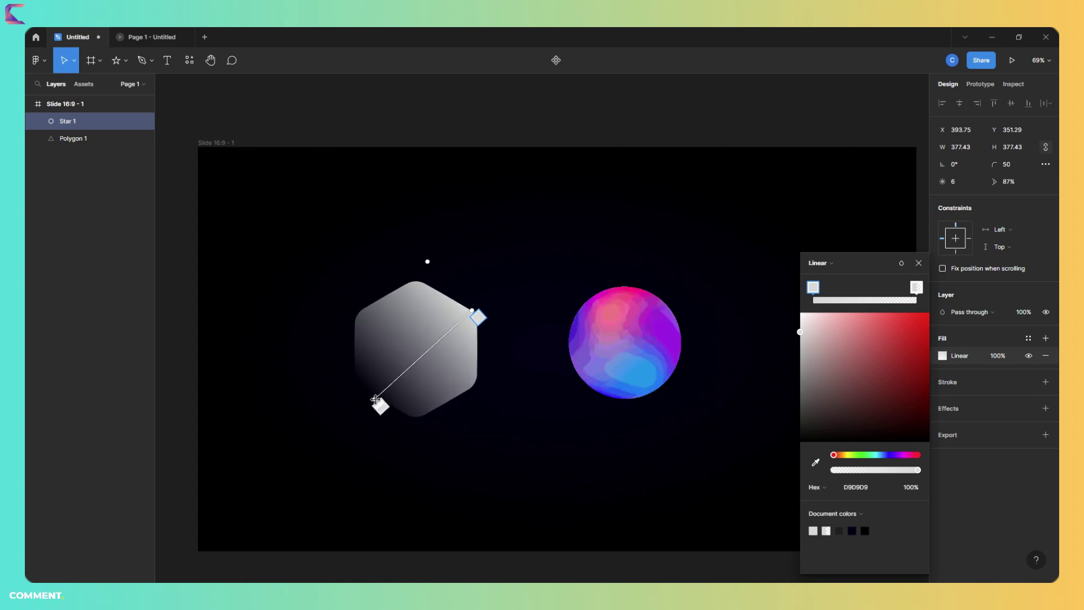
pyautogui.moveTo(415, 420); pyautogui.dragTo(357, 385)
# - Tint the gradient stops dark purple, darkening the lower-left stop
pyautogui.click(892, 455)
pyautogui.moveTo(914, 429)
pyautogui.mouseDown()
pyautogui.moveTo(914, 387)
pyautogui.moveTo(917, 399)
pyautogui.mouseUp()
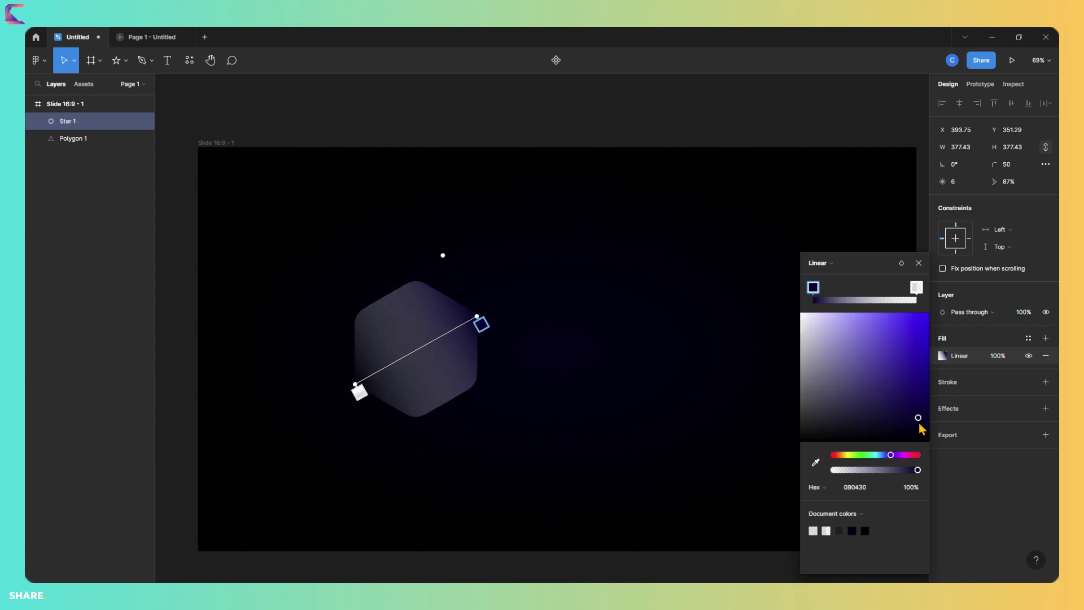
pyautogui.click(359, 391)
pyautogui.click(917, 406)
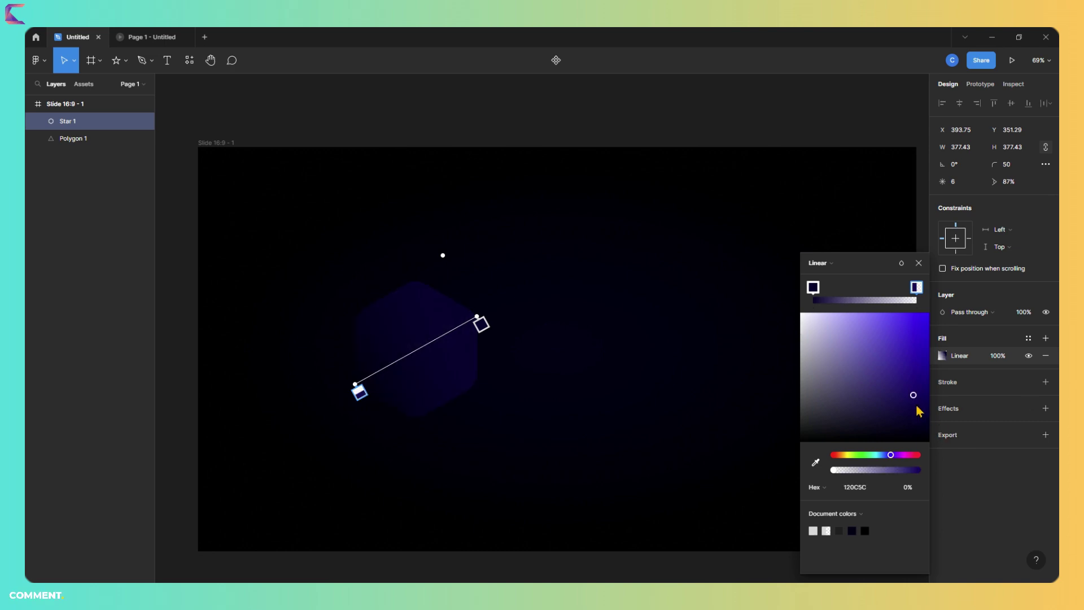
pyautogui.moveTo(916, 407); pyautogui.dragTo(921, 429)
# - Set the upper-right stop to bright blue-violet 3424EB and move the transparent stop inward
pyautogui.click(480, 322)
pyautogui.moveTo(919, 421)
pyautogui.mouseDown()
pyautogui.moveTo(902, 380)
pyautogui.moveTo(912, 333)
pyautogui.mouseUp()
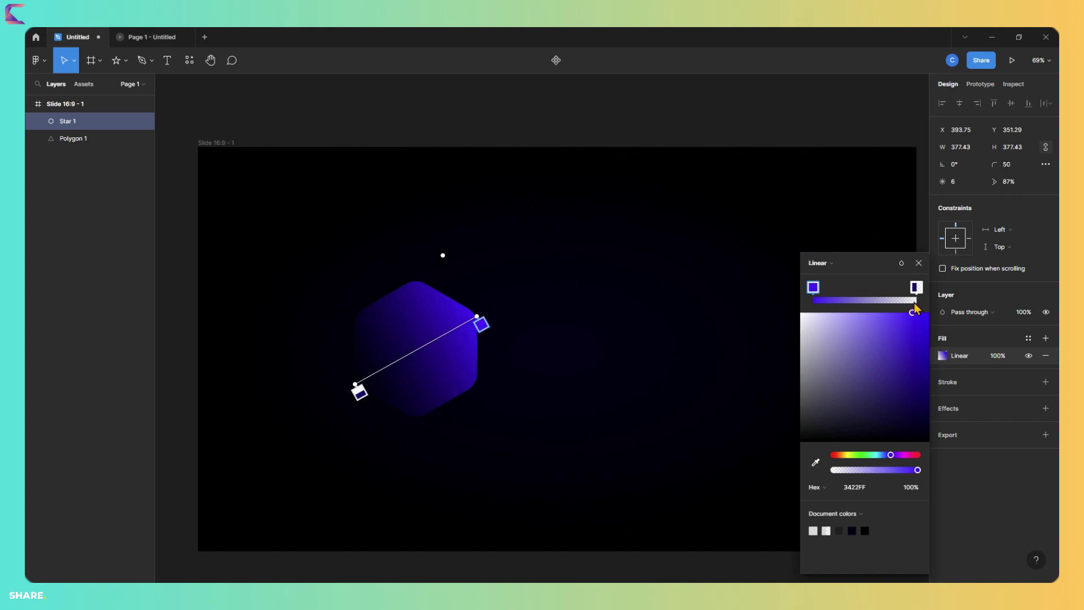
pyautogui.moveTo(359, 391)
pyautogui.mouseDown()
pyautogui.moveTo(382, 379)
pyautogui.moveTo(357, 392)
pyautogui.mouseUp()
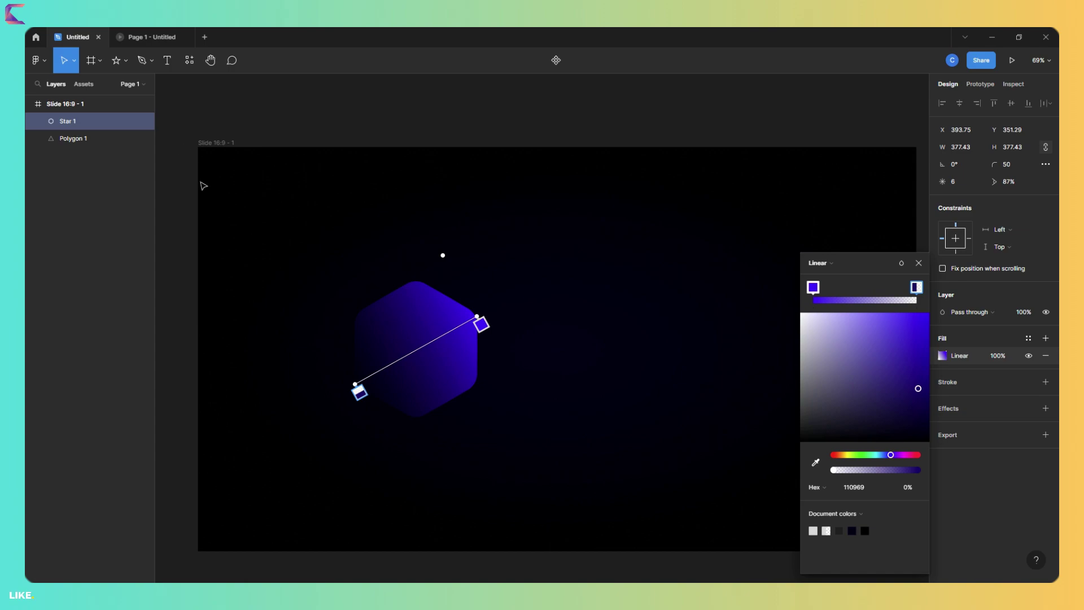
pyautogui.click(227, 231)
# - Duplicate the hexagon twice, offsetting the copies so they overlap
pyautogui.click(412, 359)
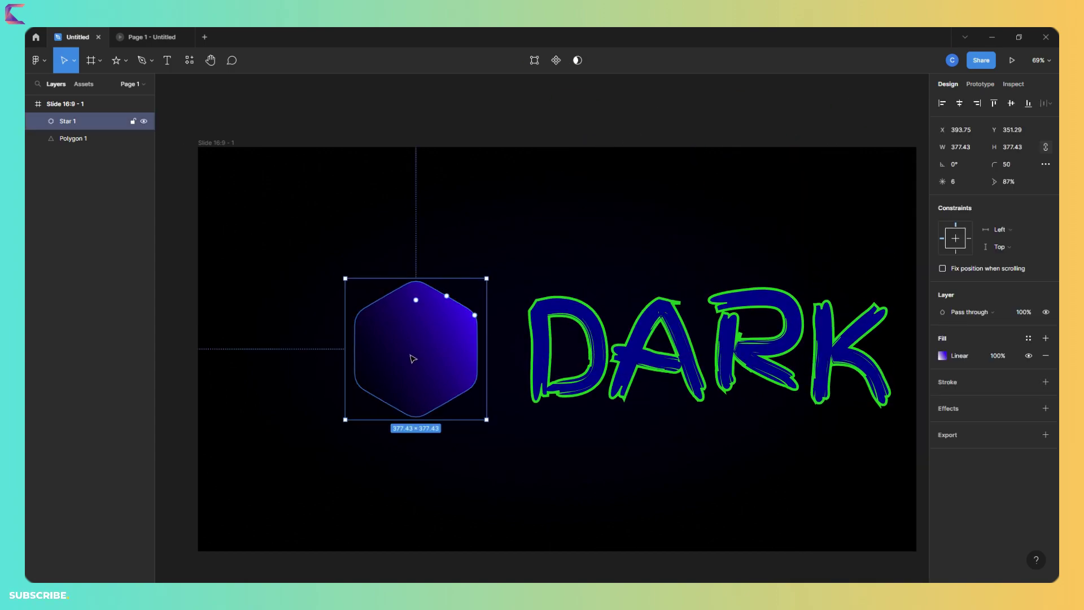
pyautogui.hotkey('ctrl', 'd')
pyautogui.moveTo(409, 354); pyautogui.dragTo(641, 407)
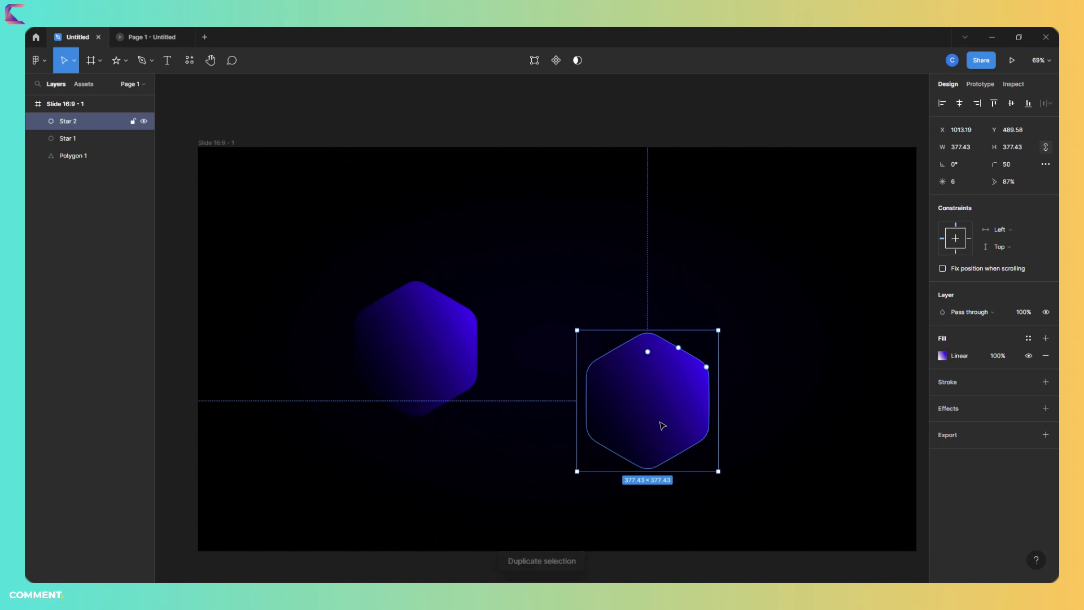
pyautogui.hotkey('ctrl', 'd')
pyautogui.moveTo(811, 463); pyautogui.dragTo(641, 436)
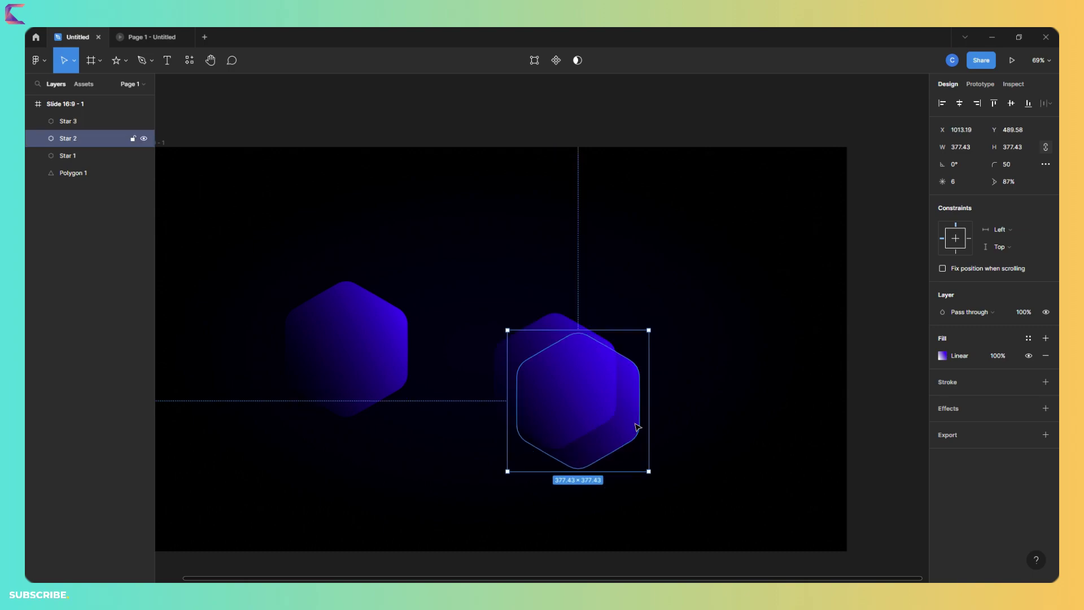
# - Subtract one copy from the other and place the cut-out over the original hexagon
pyautogui.keyDown('shift'); pyautogui.click(552, 400); pyautogui.keyUp('shift')
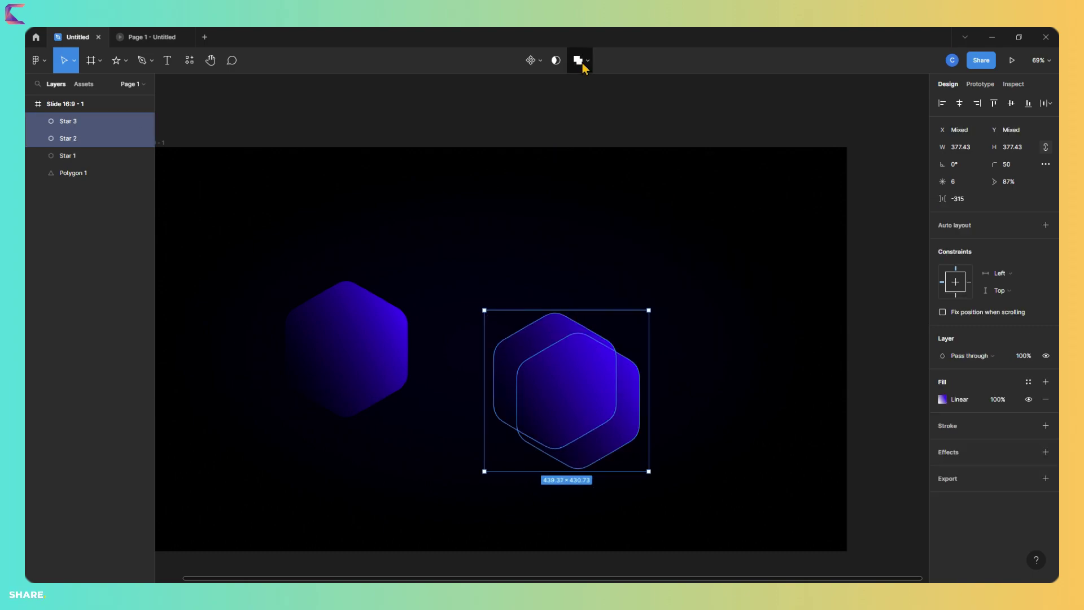
pyautogui.click(588, 68)
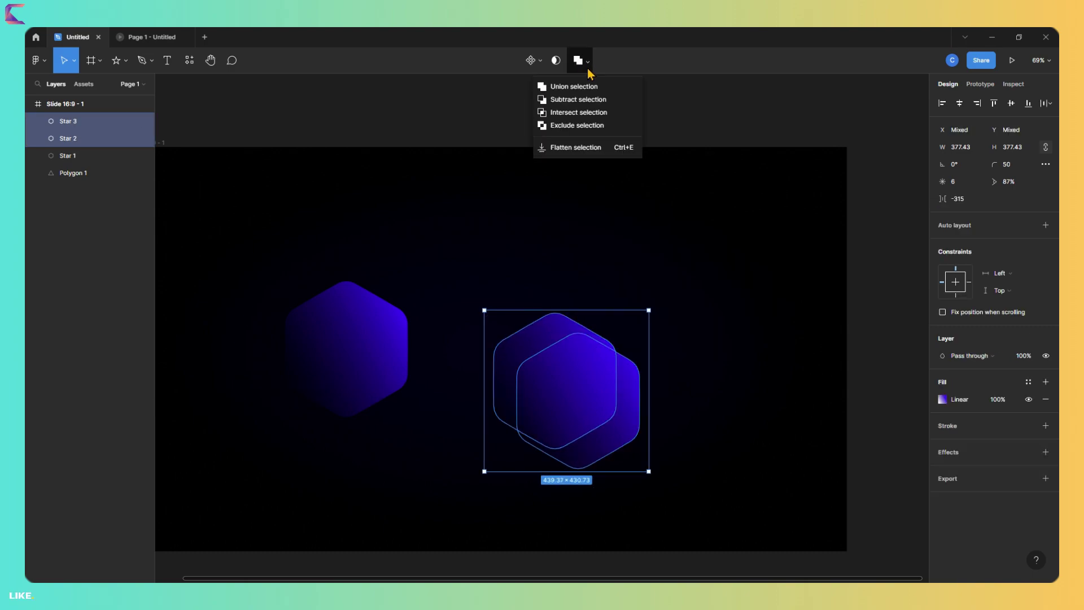
pyautogui.click(575, 99)
pyautogui.moveTo(621, 441)
pyautogui.mouseDown()
pyautogui.moveTo(515, 419)
pyautogui.moveTo(396, 412)
pyautogui.moveTo(386, 387)
pyautogui.mouseUp()
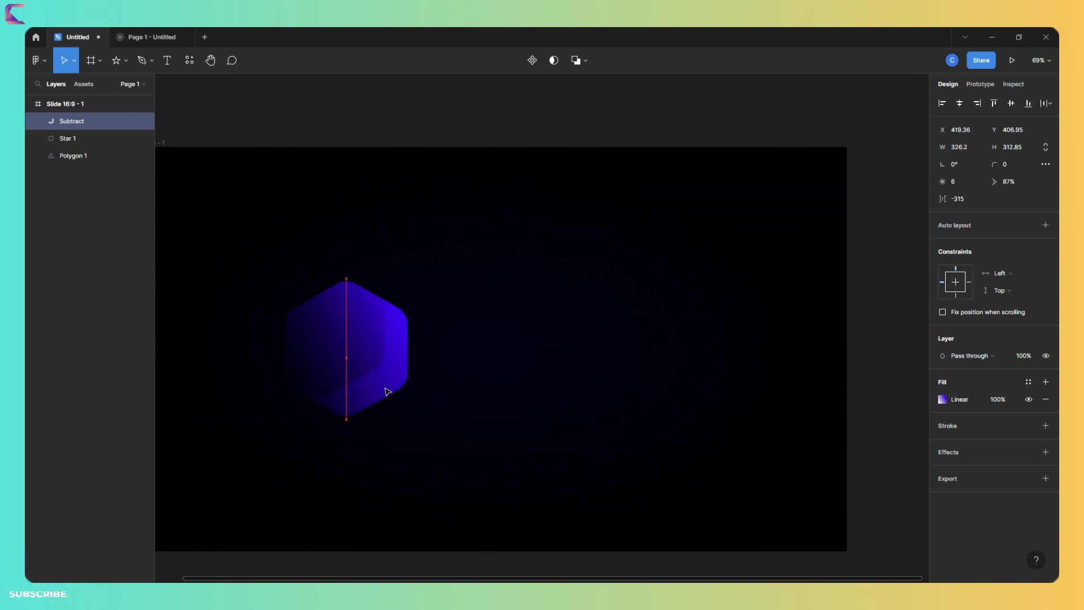
pyautogui.keyDown('ctrl'); pyautogui.scroll(5, 386, 391); pyautogui.keyUp('ctrl')
# - Set the Subtract layer's linear gradient end stop to white FFFFFF
pyautogui.click(942, 399)
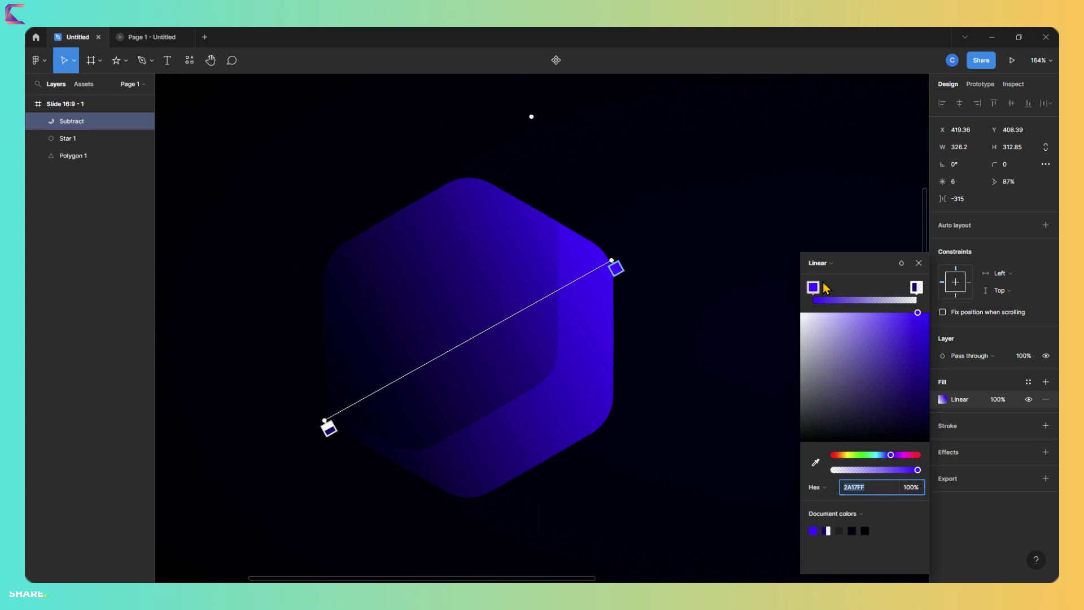
pyautogui.click(825, 265)
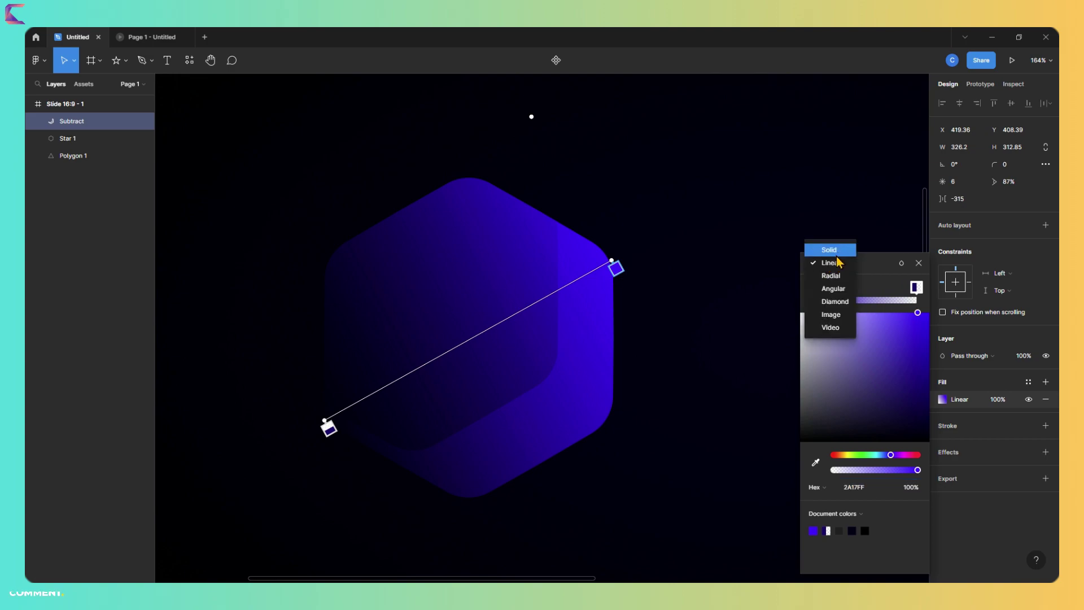
pyautogui.click(617, 268)
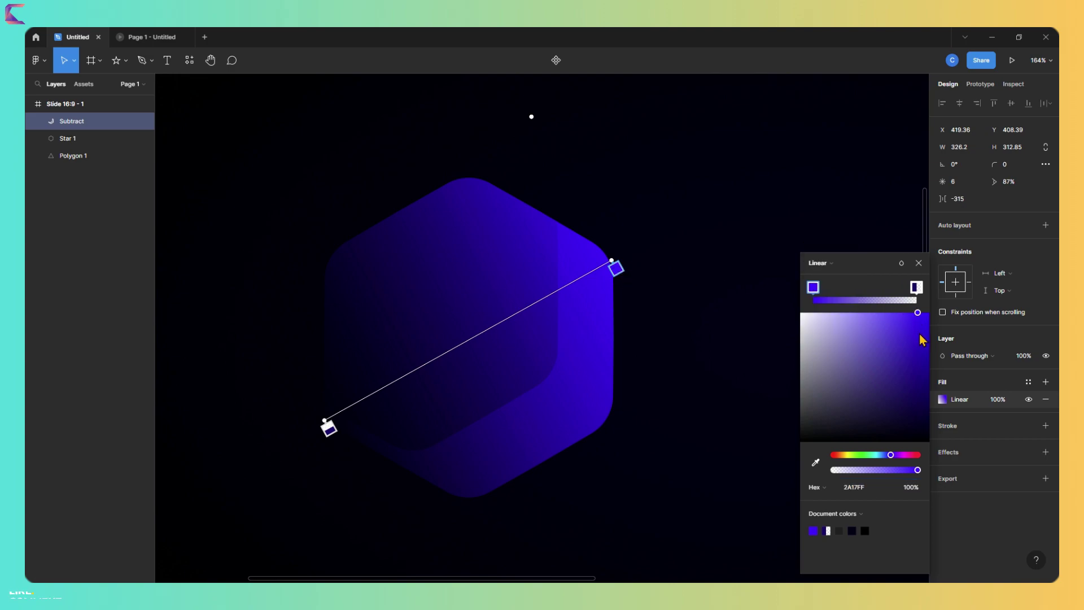
pyautogui.moveTo(921, 338)
pyautogui.mouseDown()
pyautogui.moveTo(729, 306)
pyautogui.moveTo(648, 242)
pyautogui.mouseUp()
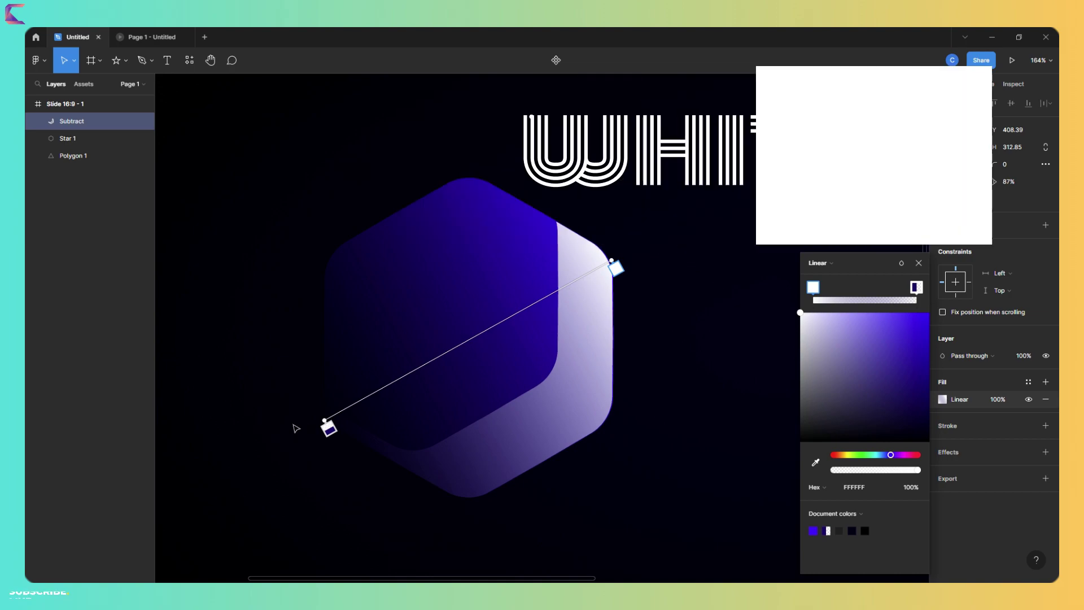
# - Make the lower-left stop white and move it inward, then lower the upper-right stop's opacity
pyautogui.click(329, 428)
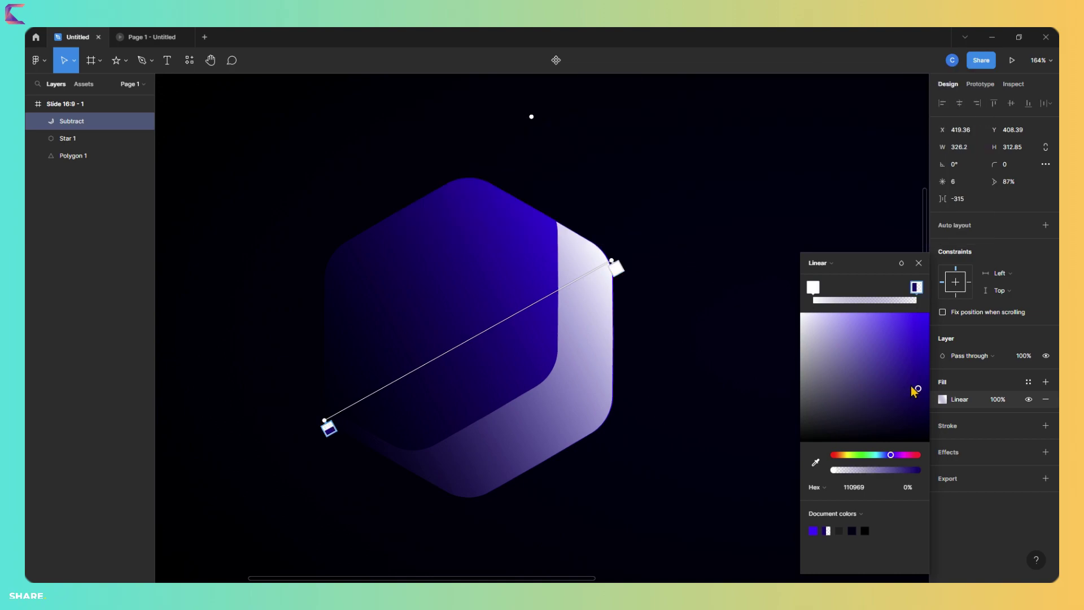
pyautogui.moveTo(915, 391); pyautogui.dragTo(697, 260)
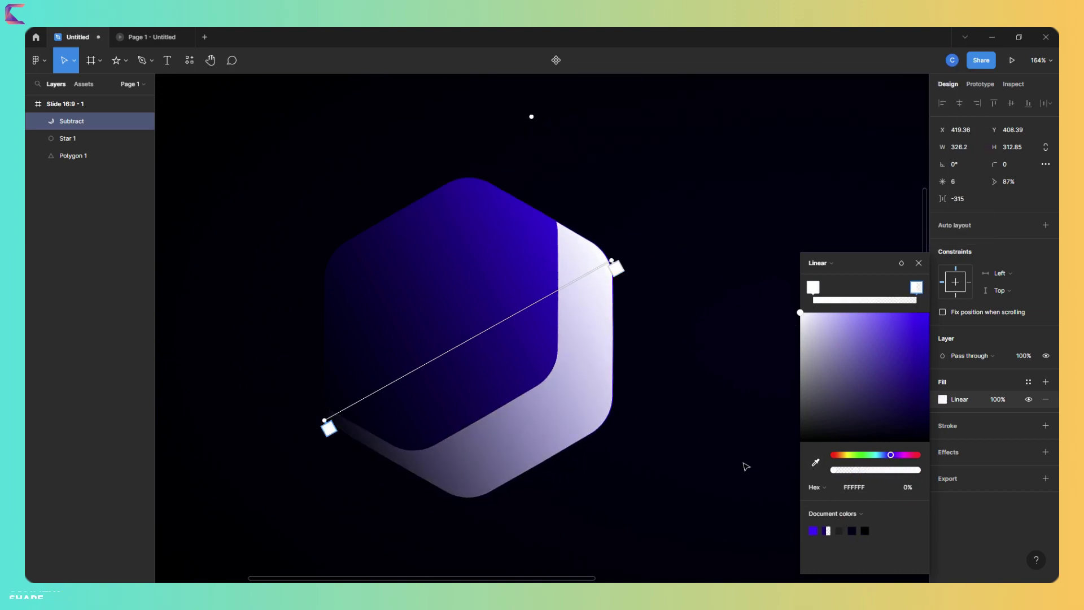
pyautogui.moveTo(329, 429)
pyautogui.mouseDown()
pyautogui.moveTo(419, 396)
pyautogui.moveTo(385, 403)
pyautogui.mouseUp()
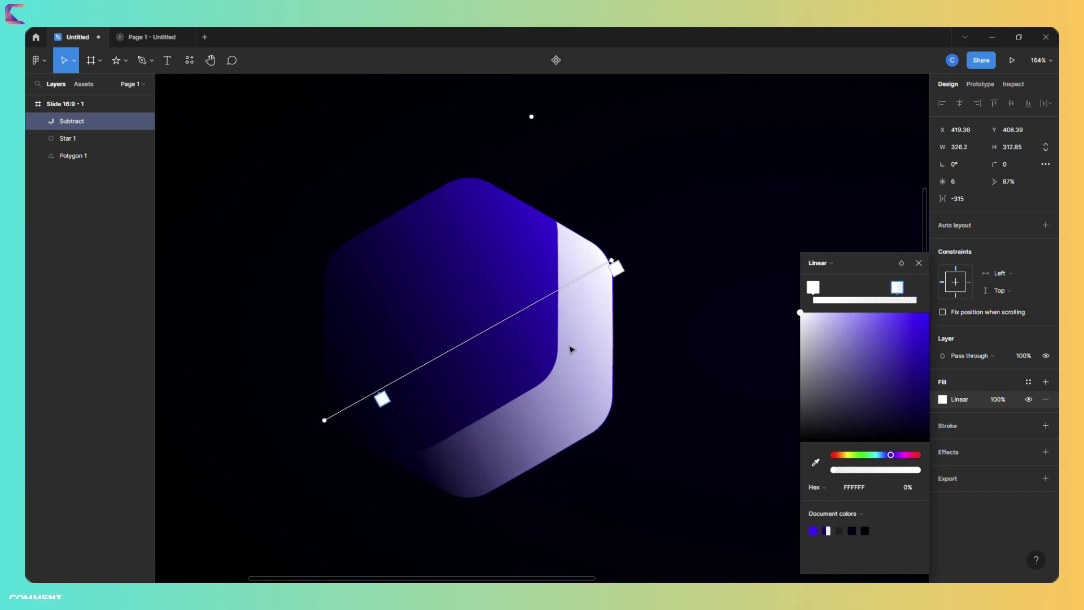
pyautogui.click(618, 268)
pyautogui.moveTo(917, 470); pyautogui.dragTo(847, 471)
pyautogui.scroll(-5, 728, 376)
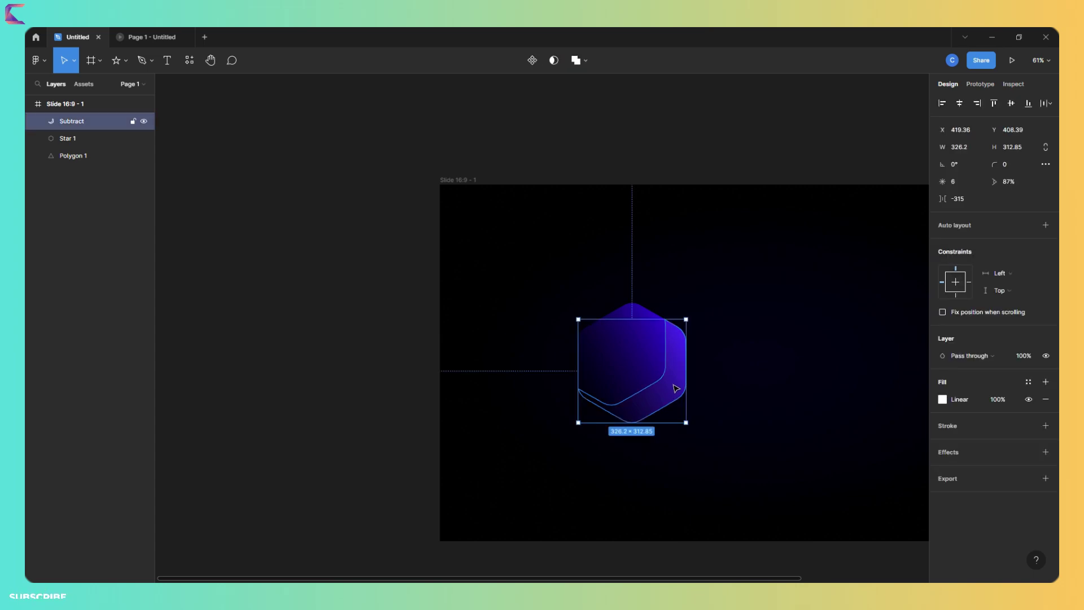
# - Duplicate the white rim shape, rotate copies by 60°, and layer four rotated facets onto the hexagon
pyautogui.hotkey('ctrl', 'd')
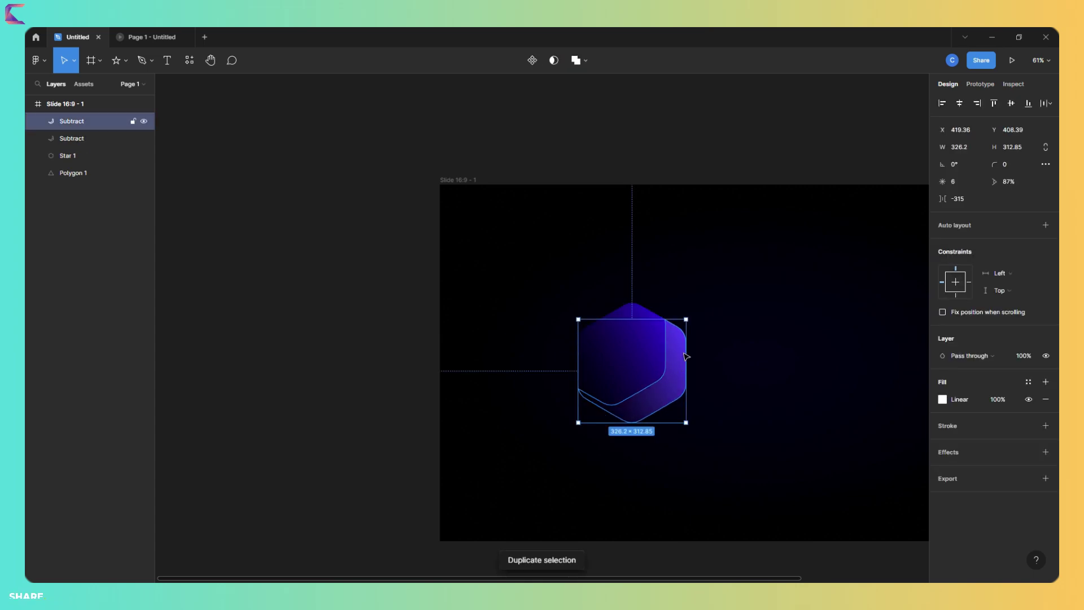
pyautogui.moveTo(693, 320)
pyautogui.mouseDown()
pyautogui.moveTo(666, 302)
pyautogui.moveTo(621, 301)
pyautogui.moveTo(666, 369)
pyautogui.mouseUp()
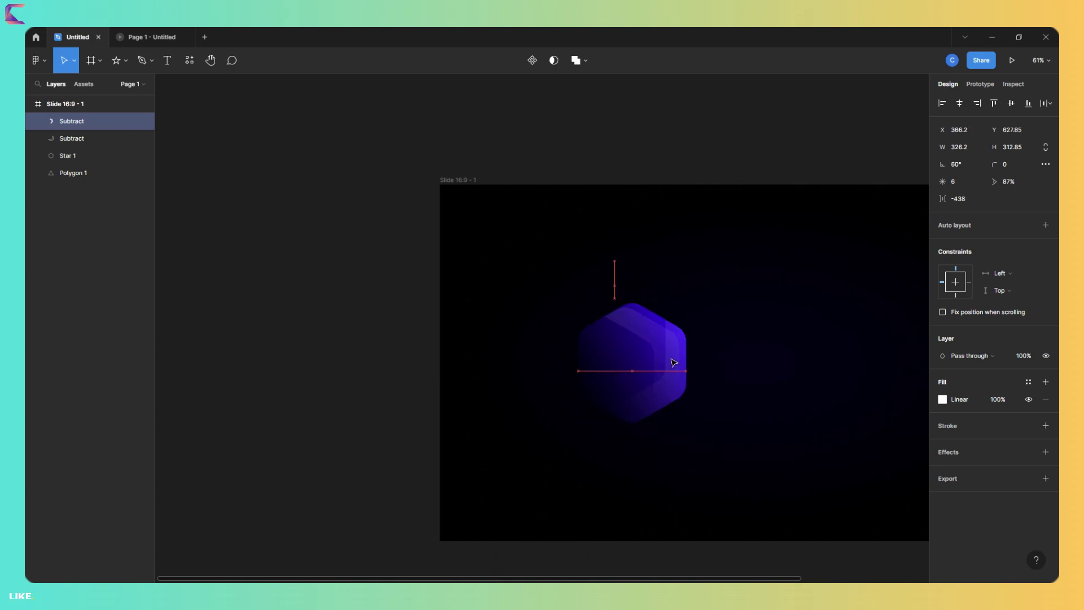
pyautogui.scroll(3, 598, 436)
pyautogui.click(441, 503)
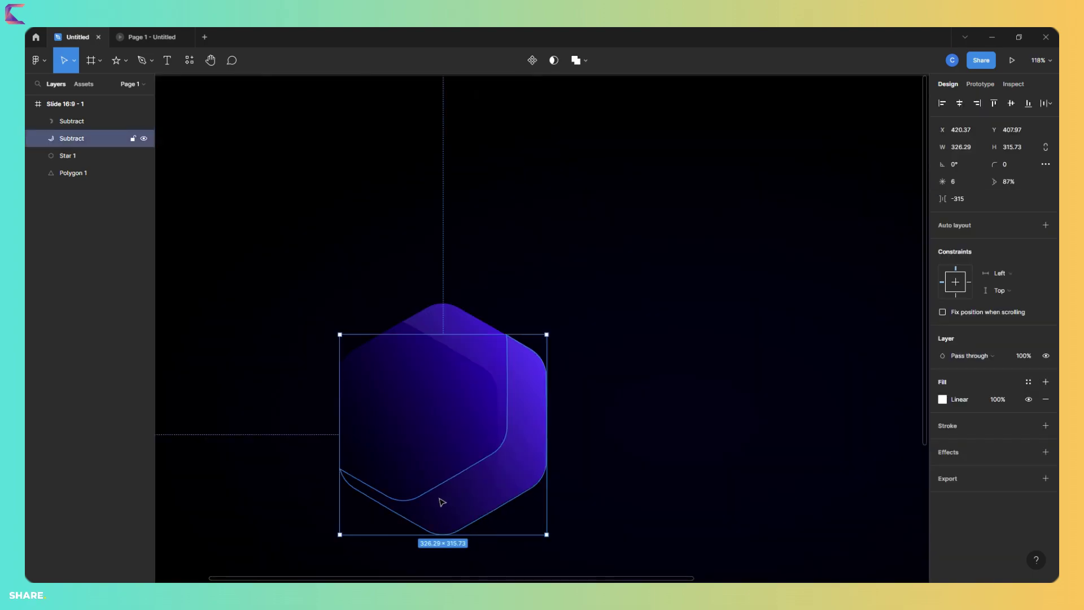
pyautogui.keyDown('shift'); pyautogui.click(452, 330); pyautogui.keyUp('shift')
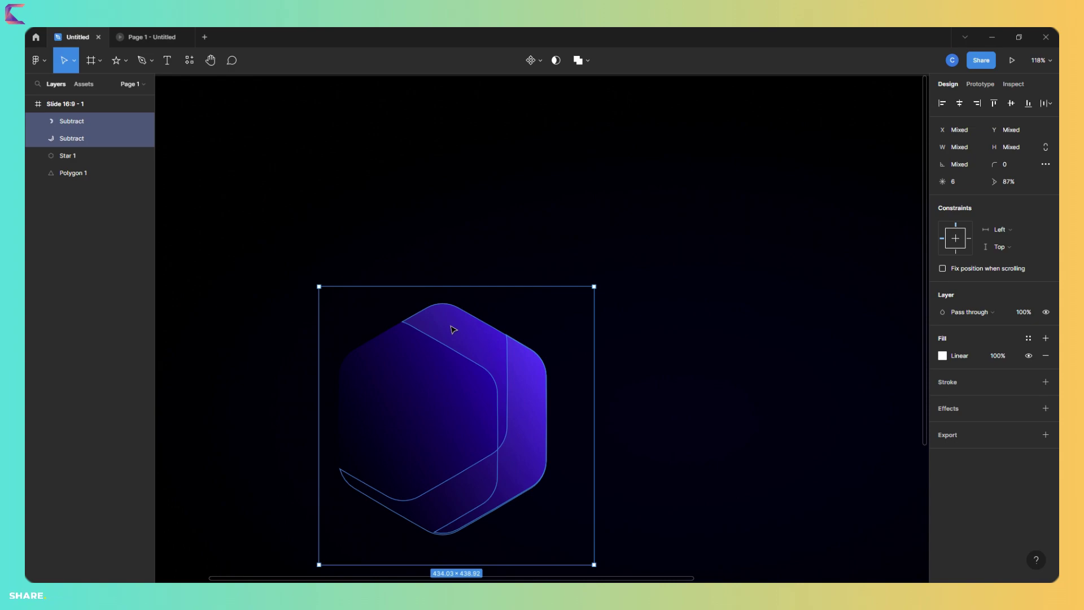
pyautogui.hotkey('ctrl', 'd')
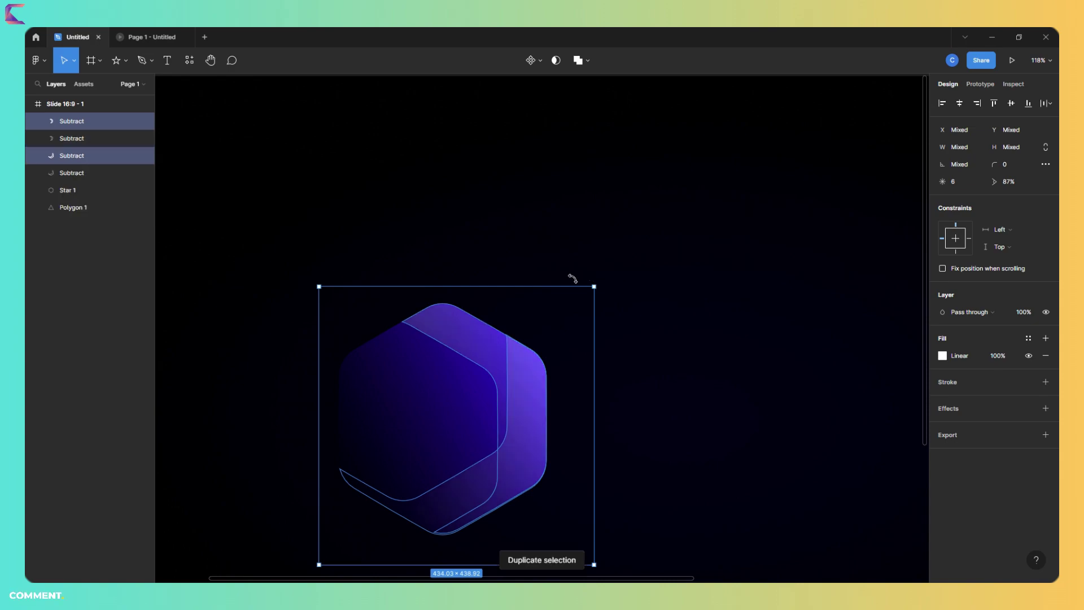
pyautogui.moveTo(573, 278); pyautogui.dragTo(428, 297)
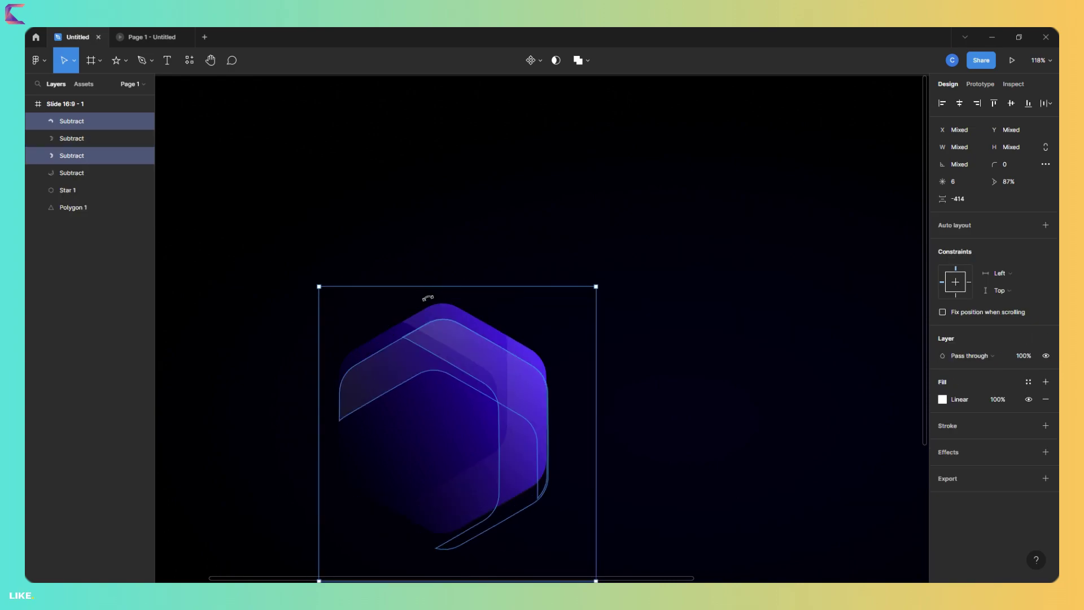
pyautogui.moveTo(414, 376); pyautogui.dragTo(410, 363)
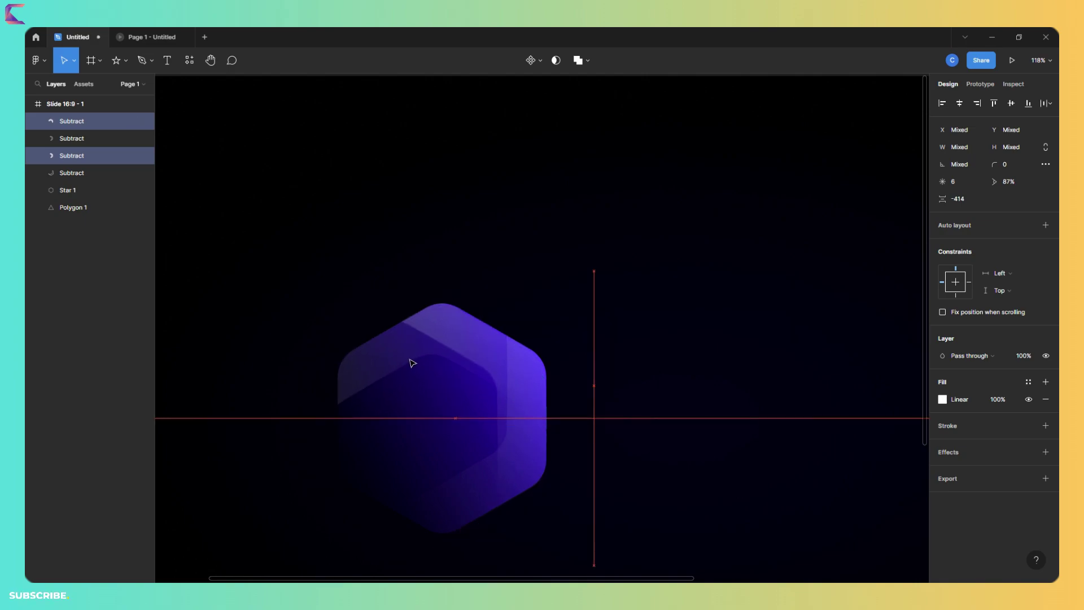
pyautogui.press('Escape')
pyautogui.scroll(-2, 486, 378)
# - Duplicate the base hexagon Star 1 and move the copy right of the icon
pyautogui.click(433, 366)
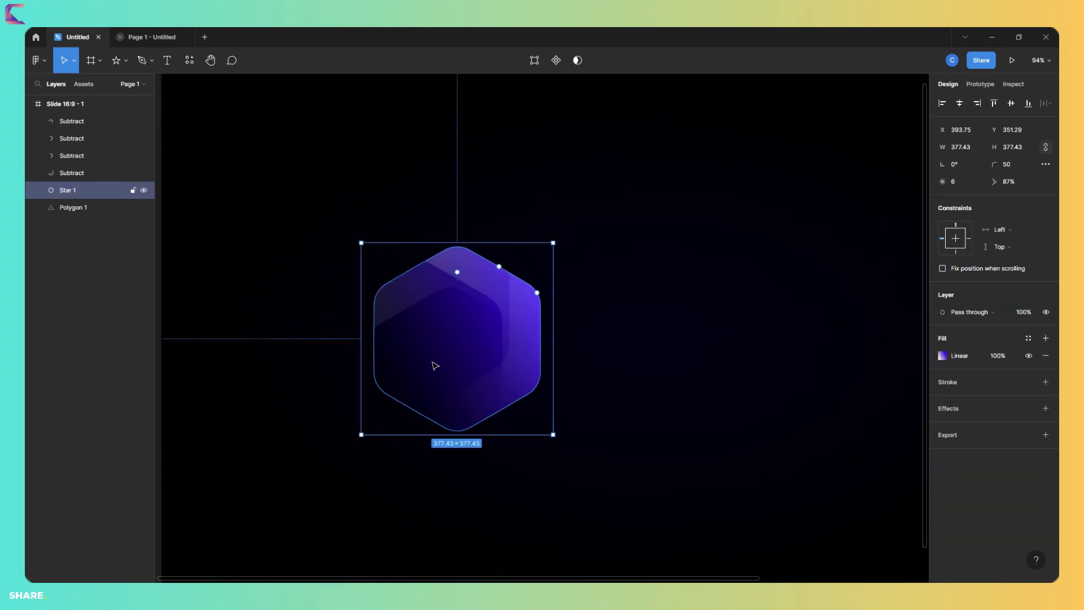
pyautogui.click(665, 442)
pyautogui.click(412, 349)
pyautogui.hotkey('ctrl', 'd')
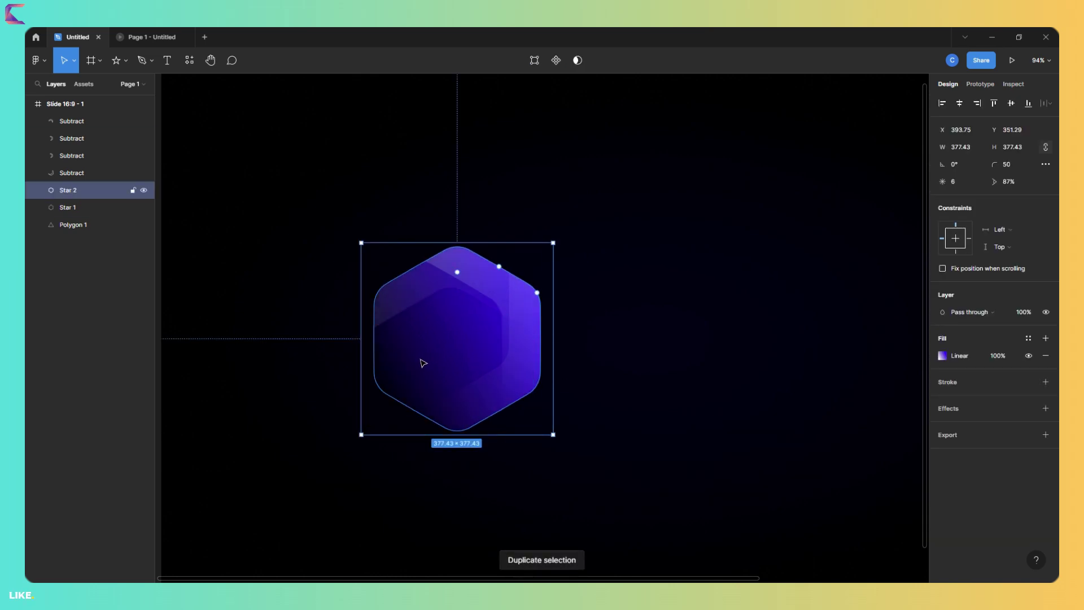
pyautogui.moveTo(420, 362)
pyautogui.mouseDown()
pyautogui.moveTo(623, 422)
pyautogui.moveTo(675, 419)
pyautogui.mouseUp()
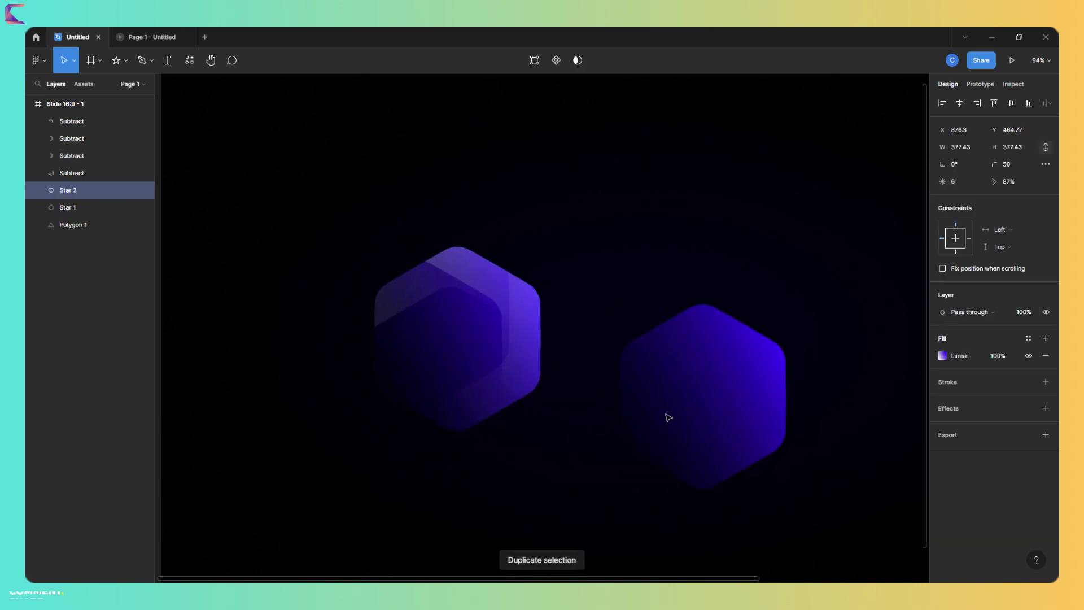
pyautogui.click(586, 239)
# - Draw a circle over the copy, intersect the two, and move the overlap onto the icon
pyautogui.click(126, 67)
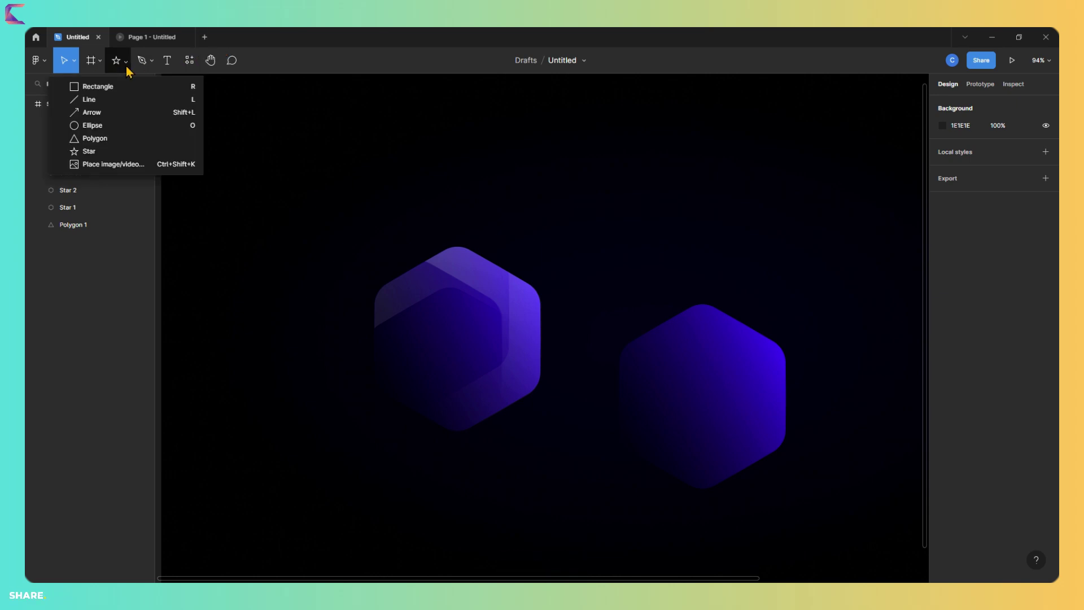
pyautogui.click(91, 126)
pyautogui.moveTo(648, 251); pyautogui.dragTo(837, 461)
pyautogui.click(576, 64)
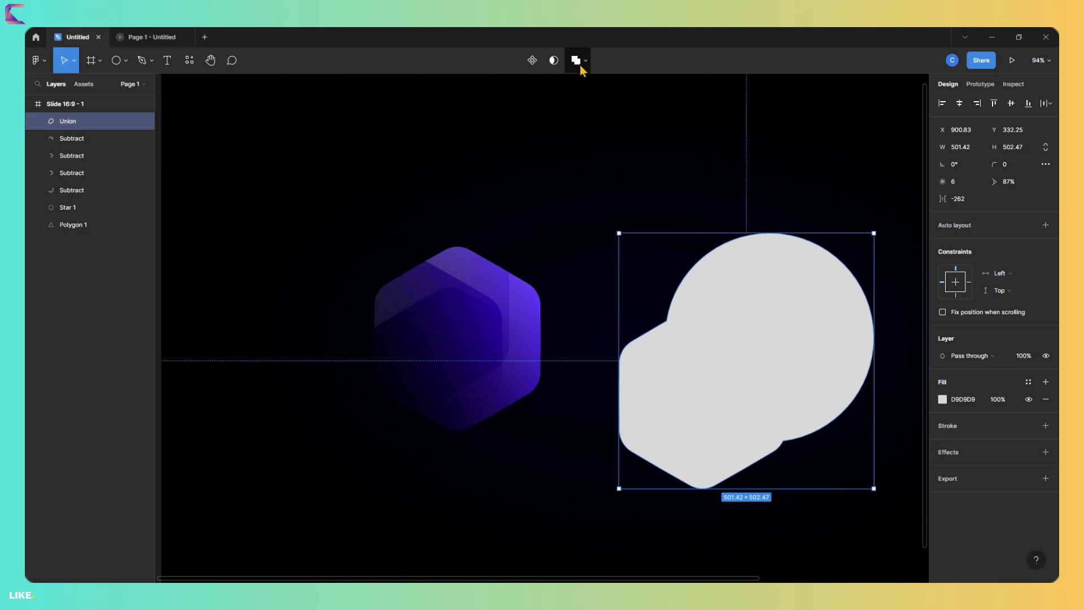
pyautogui.hotkey('ctrl', 'z')
pyautogui.click(590, 72)
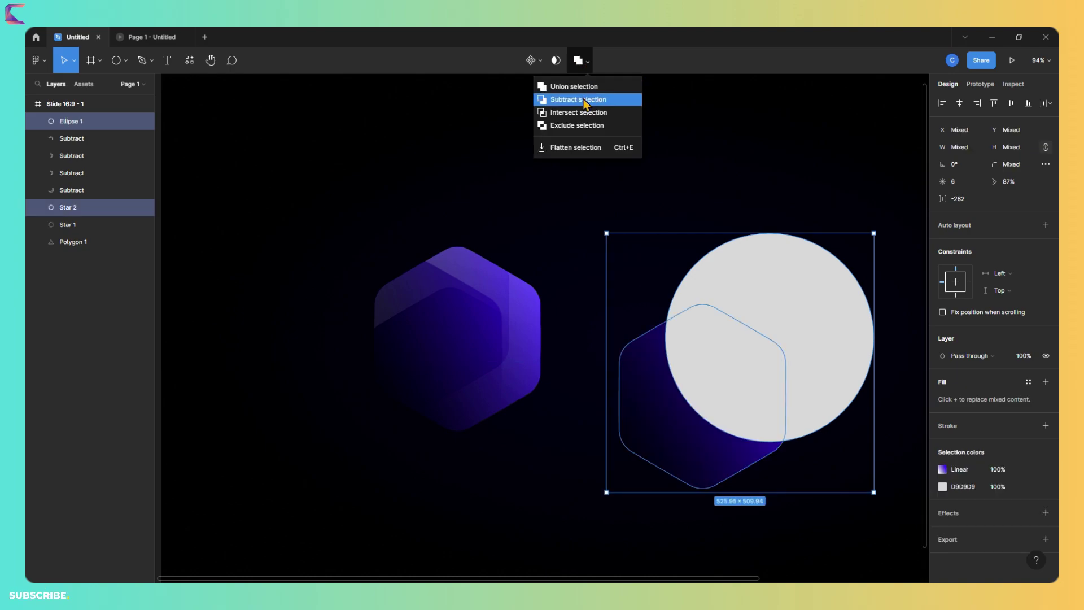
pyautogui.click(589, 117)
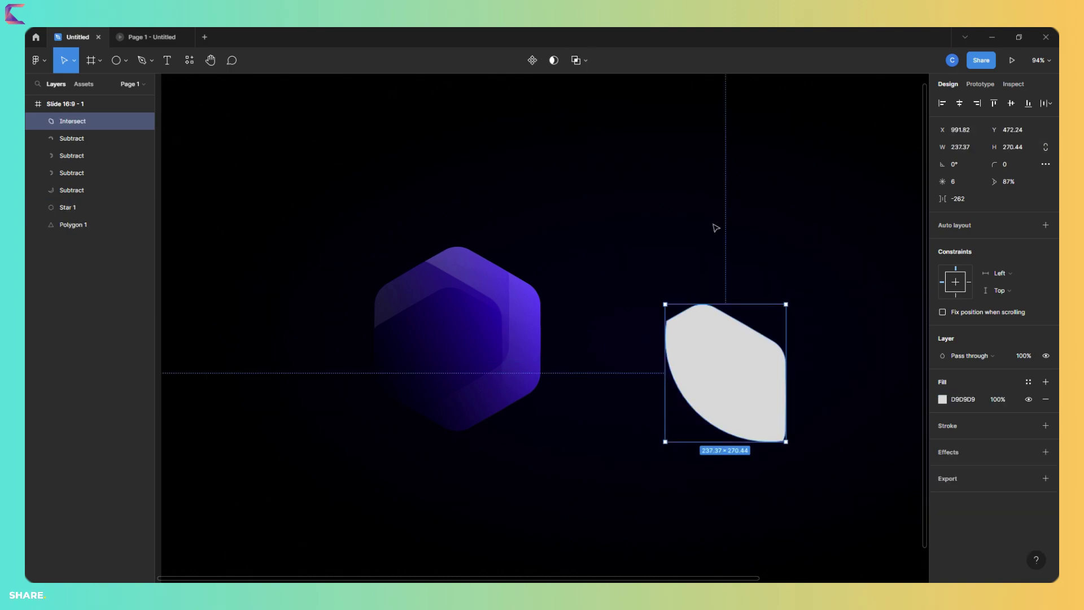
pyautogui.moveTo(729, 375); pyautogui.dragTo(505, 321)
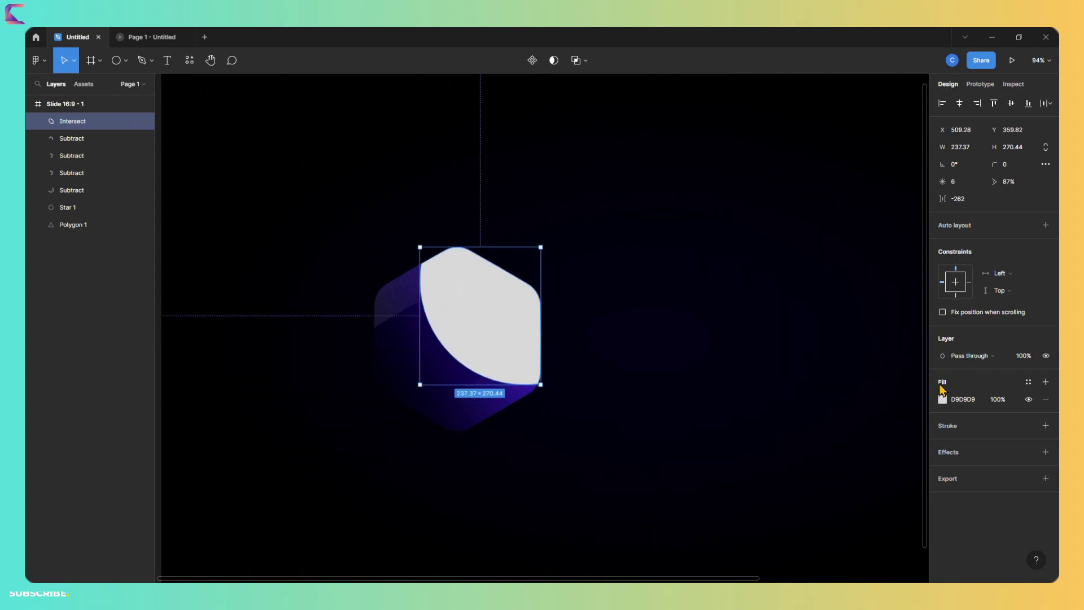
# - Set the Intersect highlight's fill opacity to 15%
pyautogui.click(1005, 403)
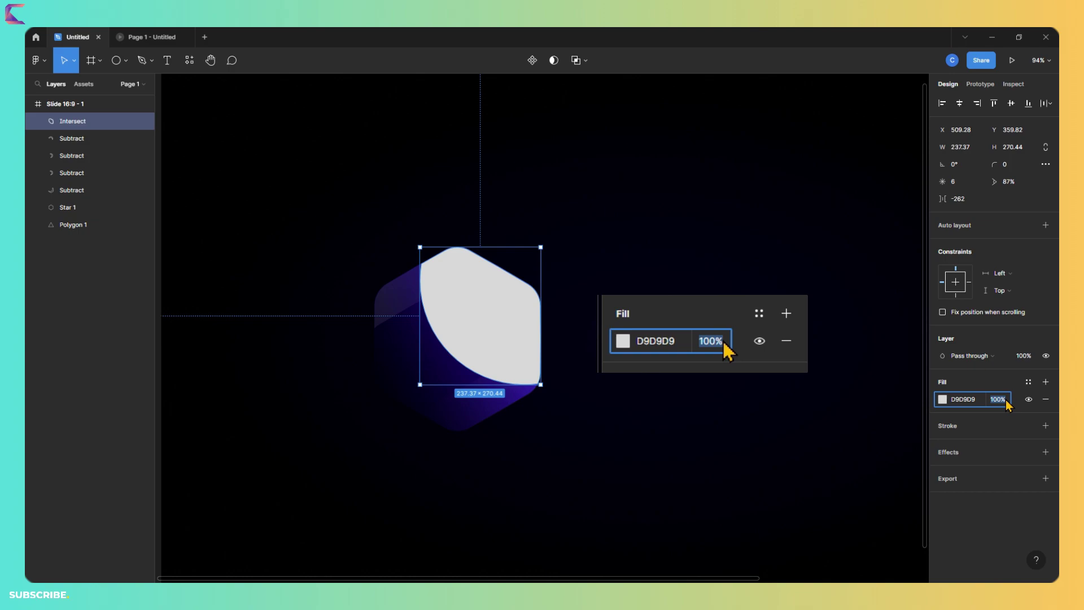
pyautogui.write('10')
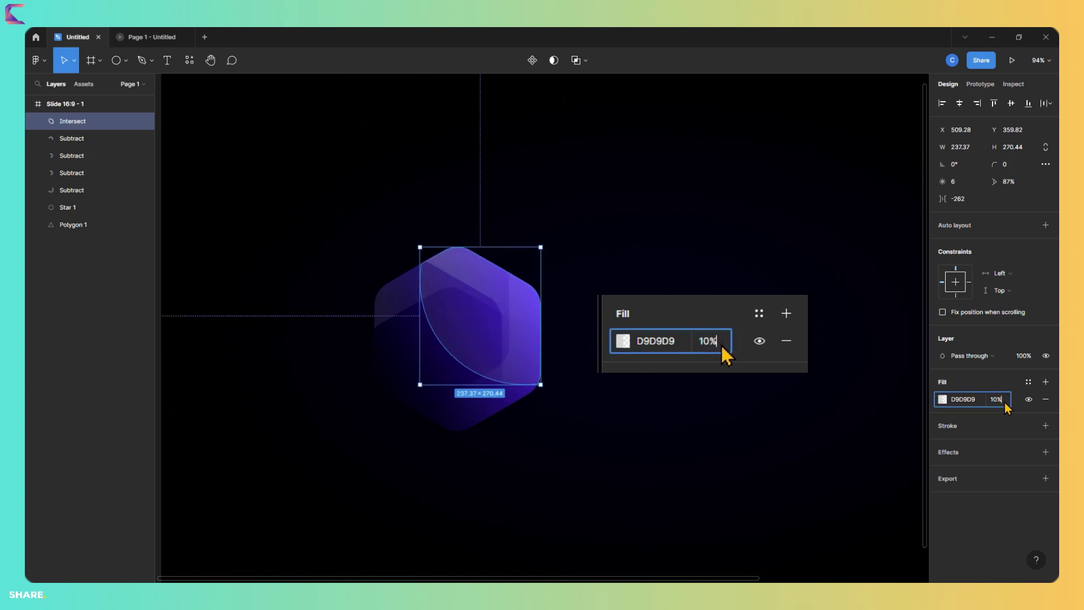
pyautogui.press('Return')
pyautogui.write('20')
pyautogui.press('Return')
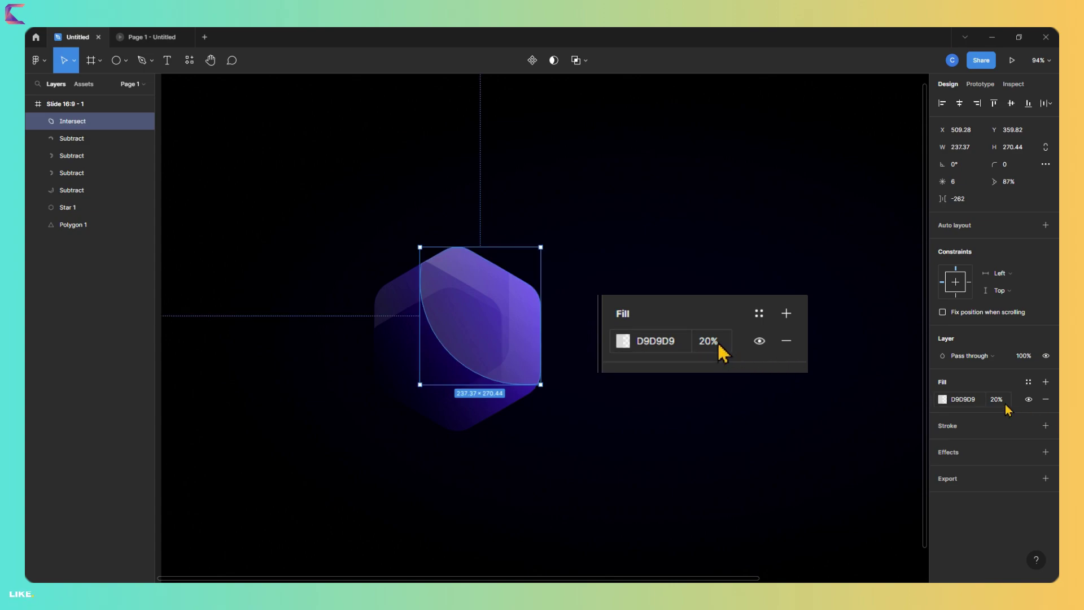
pyautogui.click(998, 400)
pyautogui.write('15')
pyautogui.press('Return')
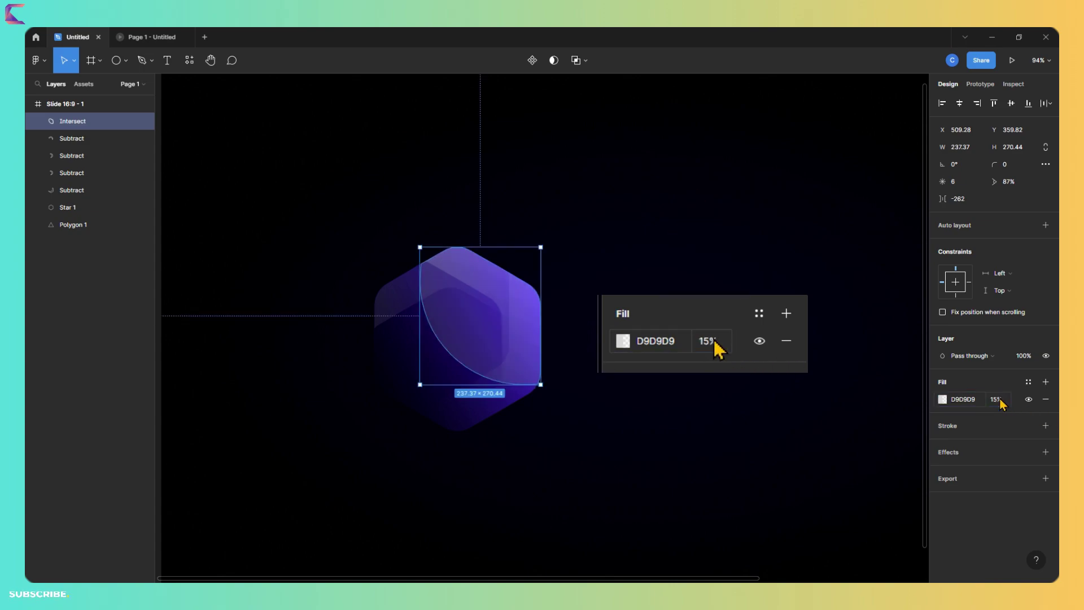
# - Draw a circle at the icon's lower left
pyautogui.click(125, 61)
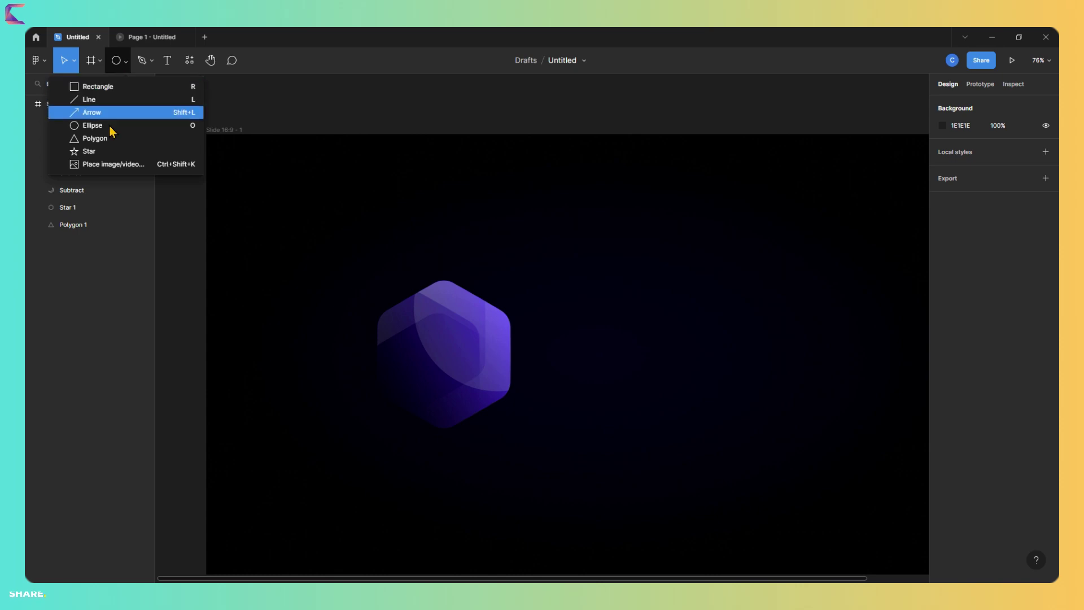
pyautogui.click(92, 126)
pyautogui.moveTo(322, 372); pyautogui.dragTo(477, 526)
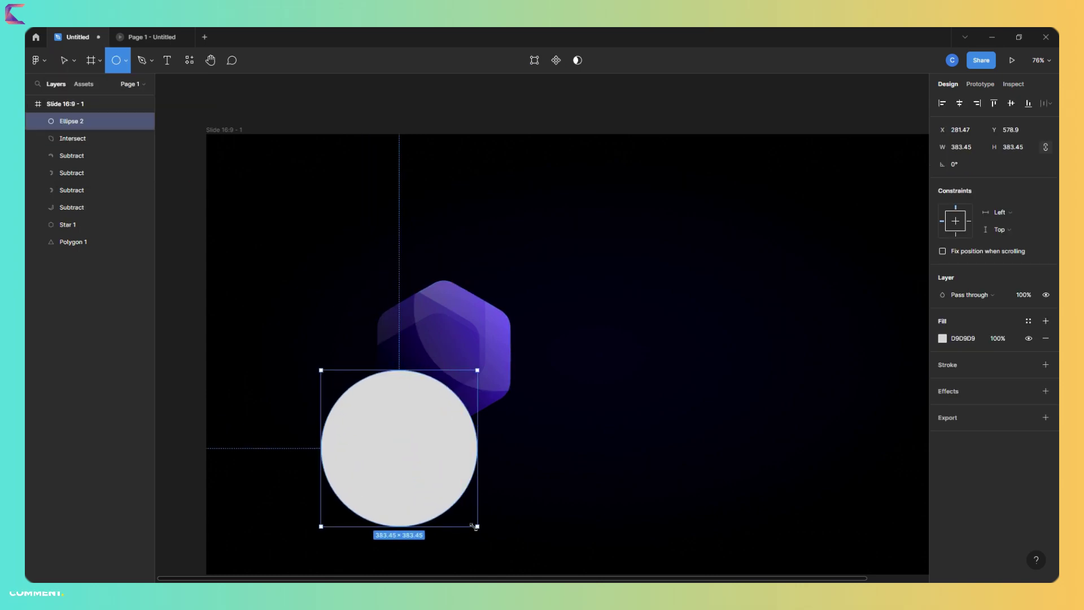
pyautogui.moveTo(415, 463); pyautogui.dragTo(413, 430)
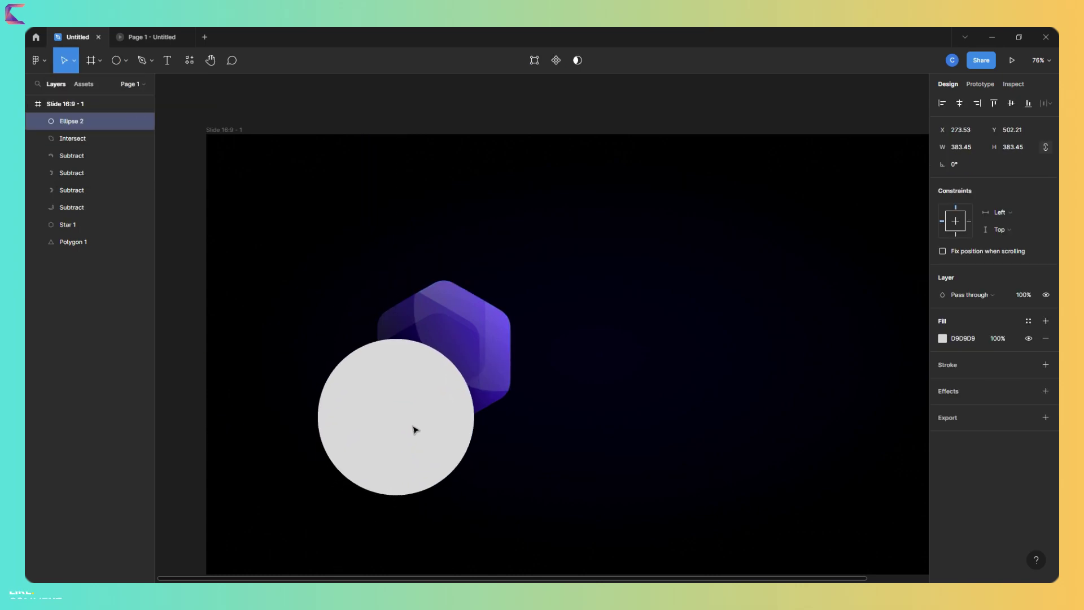
# - Give the circle a radial gradient centred lower left, with a purple first stop
pyautogui.click(943, 338)
pyautogui.click(823, 308)
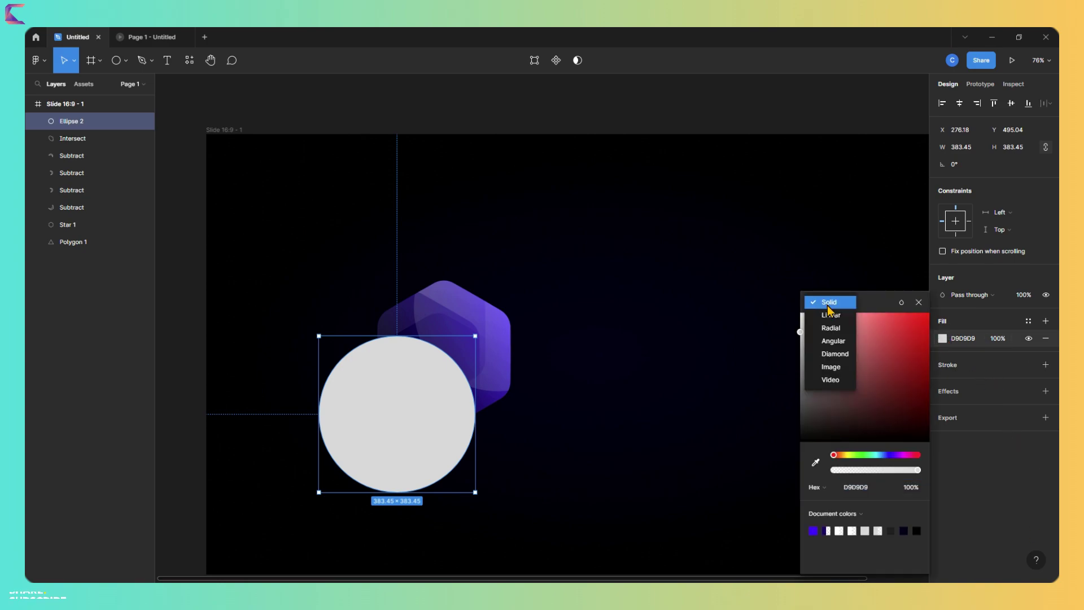
pyautogui.click(831, 328)
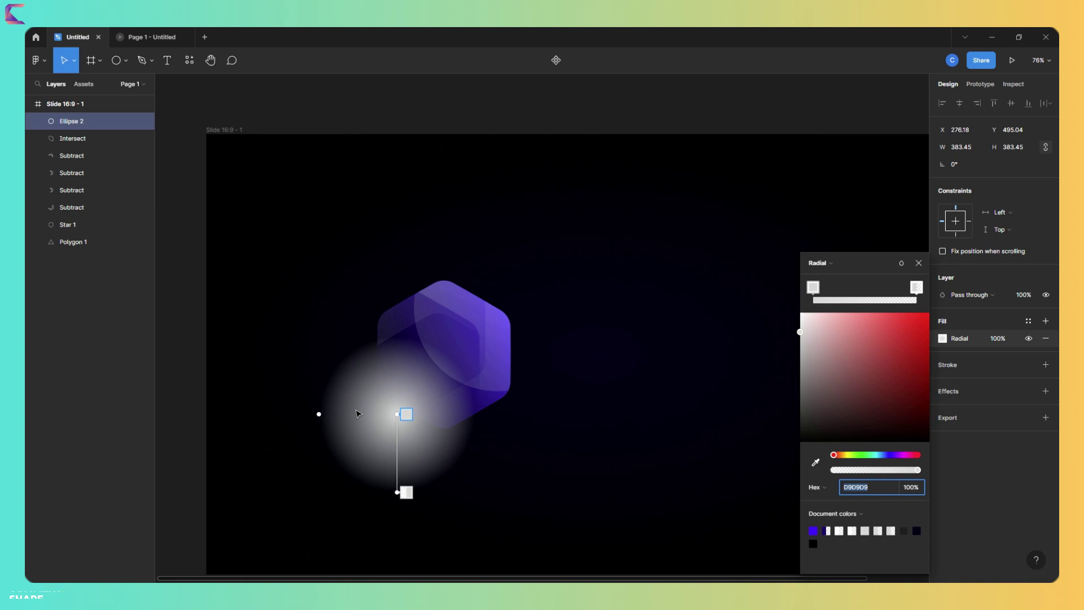
pyautogui.click(404, 414)
pyautogui.moveTo(396, 415)
pyautogui.mouseDown()
pyautogui.moveTo(313, 415)
pyautogui.moveTo(329, 448)
pyautogui.mouseUp()
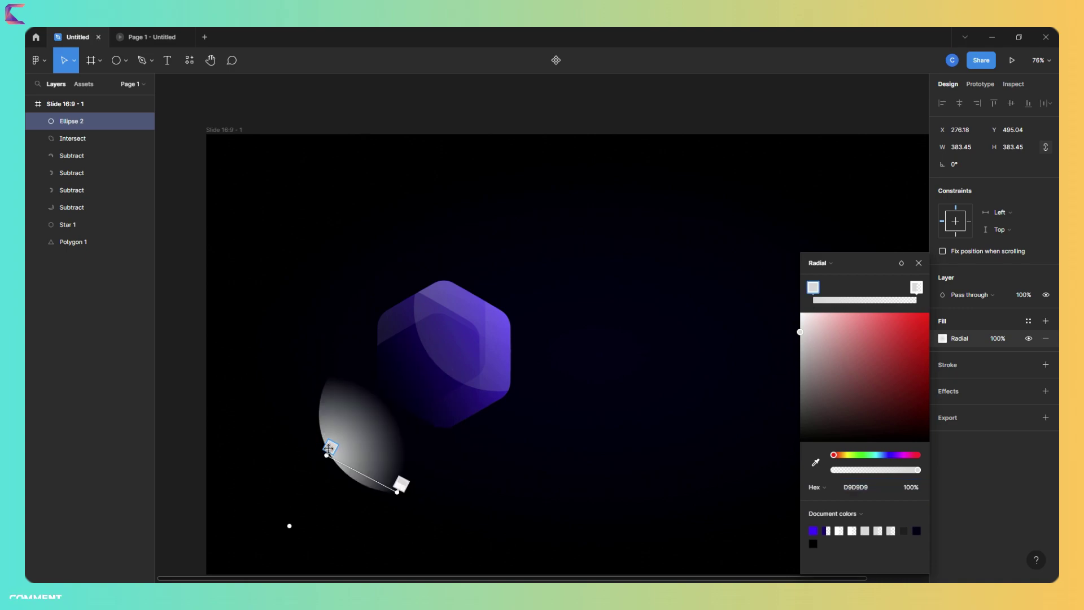
pyautogui.moveTo(896, 462); pyautogui.dragTo(930, 393)
pyautogui.moveTo(905, 455); pyautogui.dragTo(896, 455)
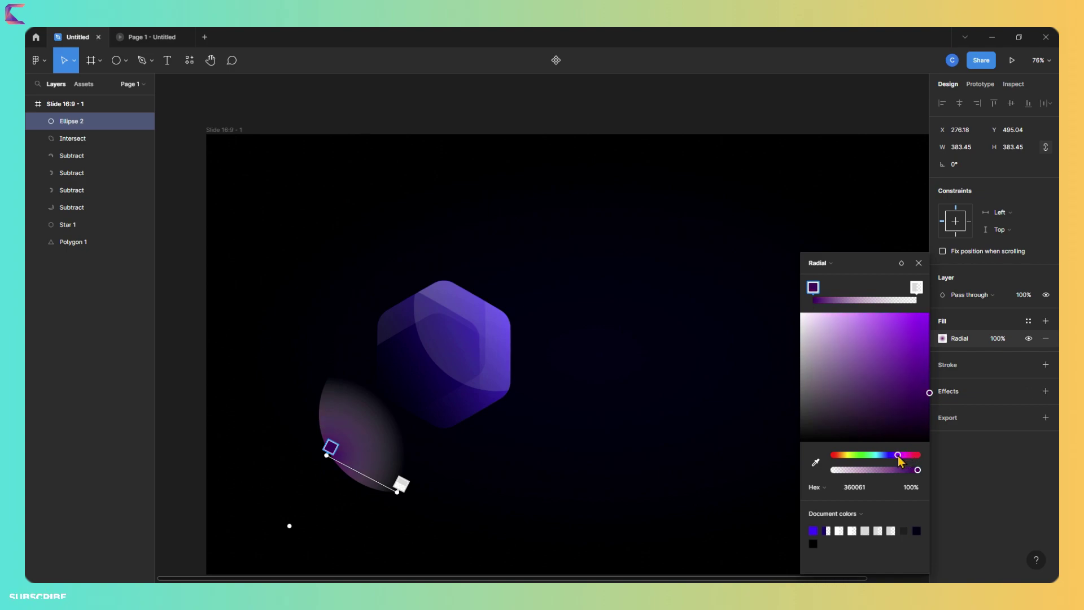
# - Make stop 2 blue and wider, stop 1 vivid 8F00FF, then marquee-select the hexagon layers
pyautogui.click(401, 484)
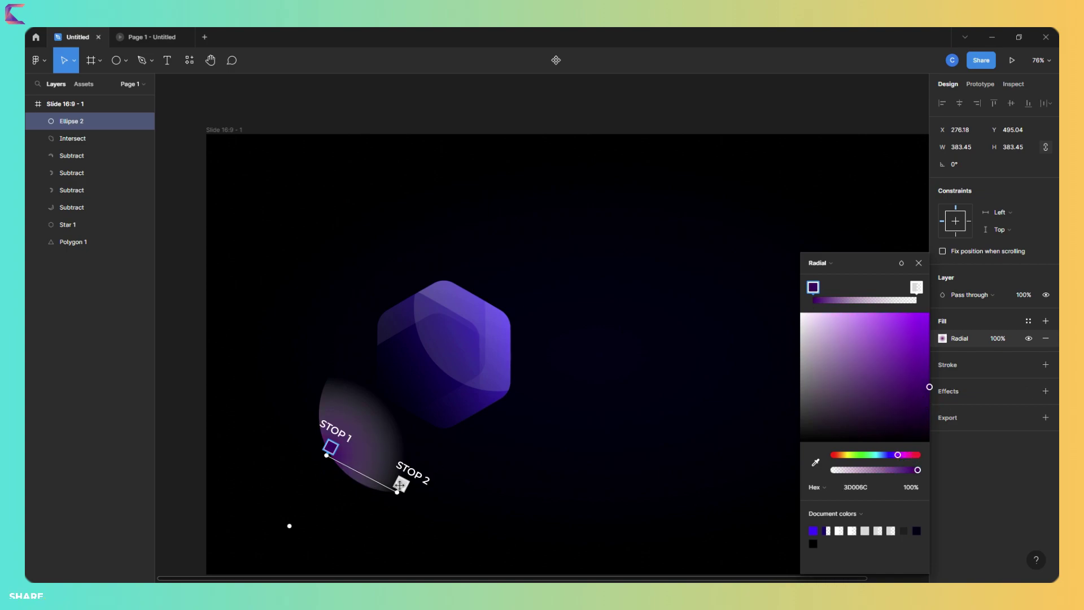
pyautogui.moveTo(888, 457); pyautogui.dragTo(887, 455)
pyautogui.moveTo(910, 414); pyautogui.dragTo(945, 339)
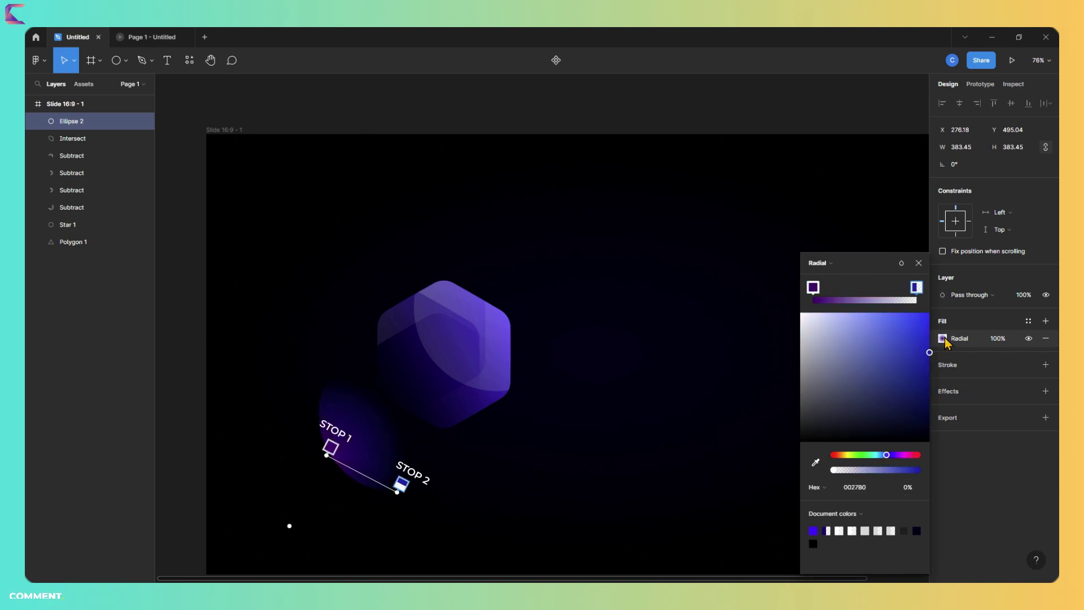
pyautogui.moveTo(401, 484)
pyautogui.mouseDown()
pyautogui.moveTo(482, 382)
pyautogui.moveTo(481, 441)
pyautogui.mouseUp()
pyautogui.click(325, 445)
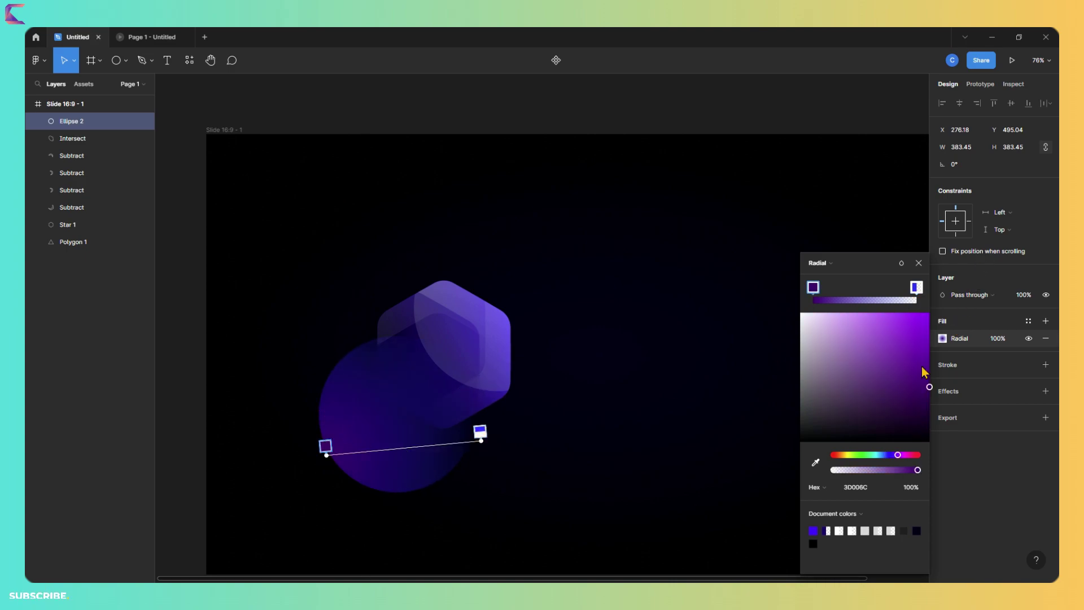
pyautogui.moveTo(924, 396); pyautogui.dragTo(944, 280)
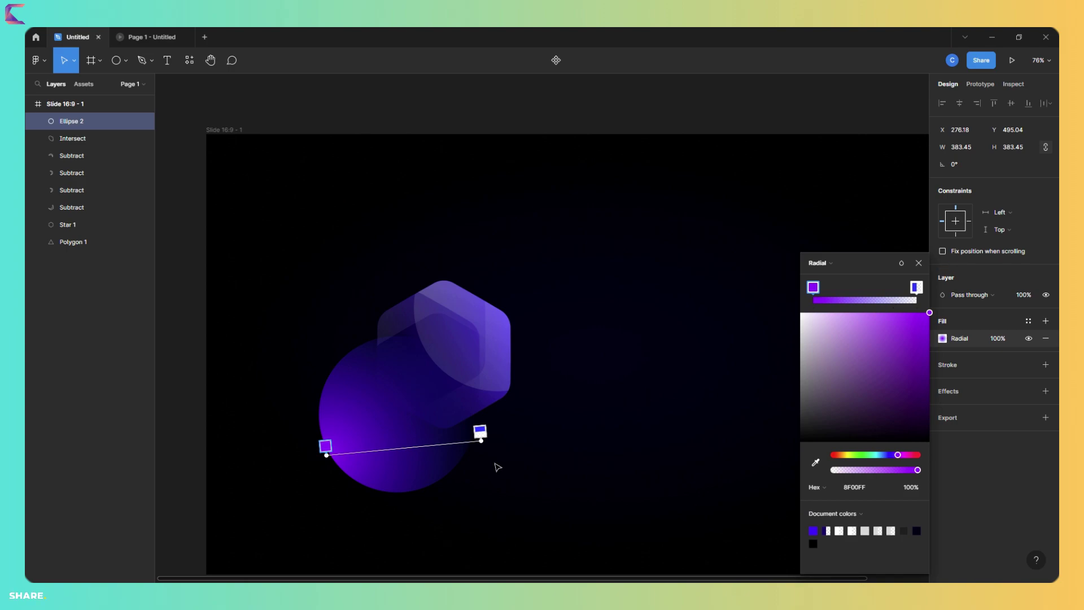
pyautogui.moveTo(625, 471)
pyautogui.mouseDown()
pyautogui.moveTo(300, 191)
pyautogui.moveTo(483, 249)
pyautogui.mouseUp()
# - Group the hexagon layers, bring Group 1 to front, and move it down-left onto the ellipse
pyautogui.hotkey('ctrl', 'g')
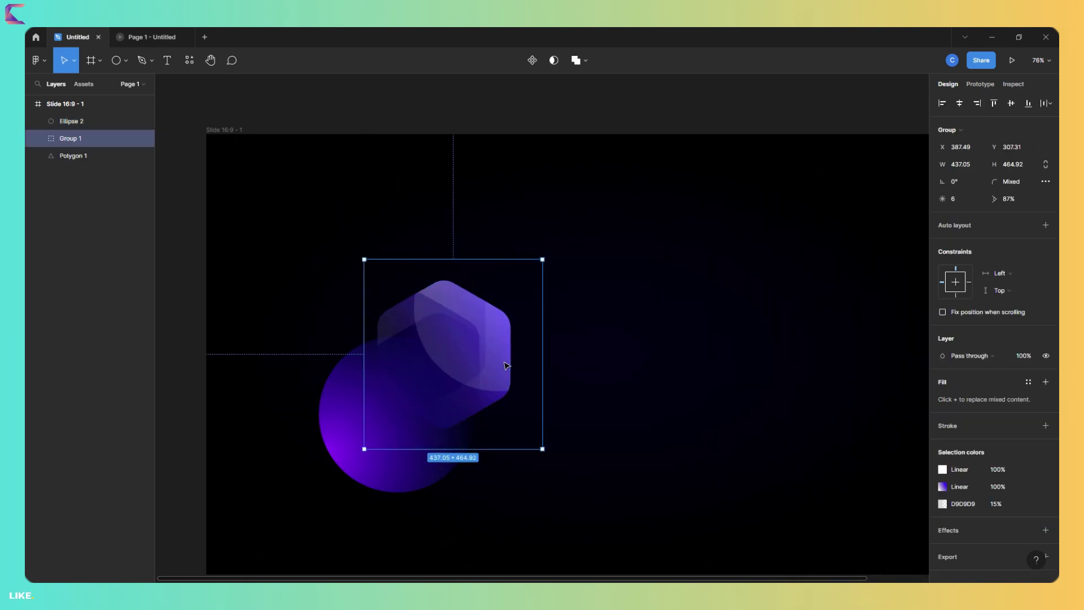
pyautogui.rightClick(477, 359)
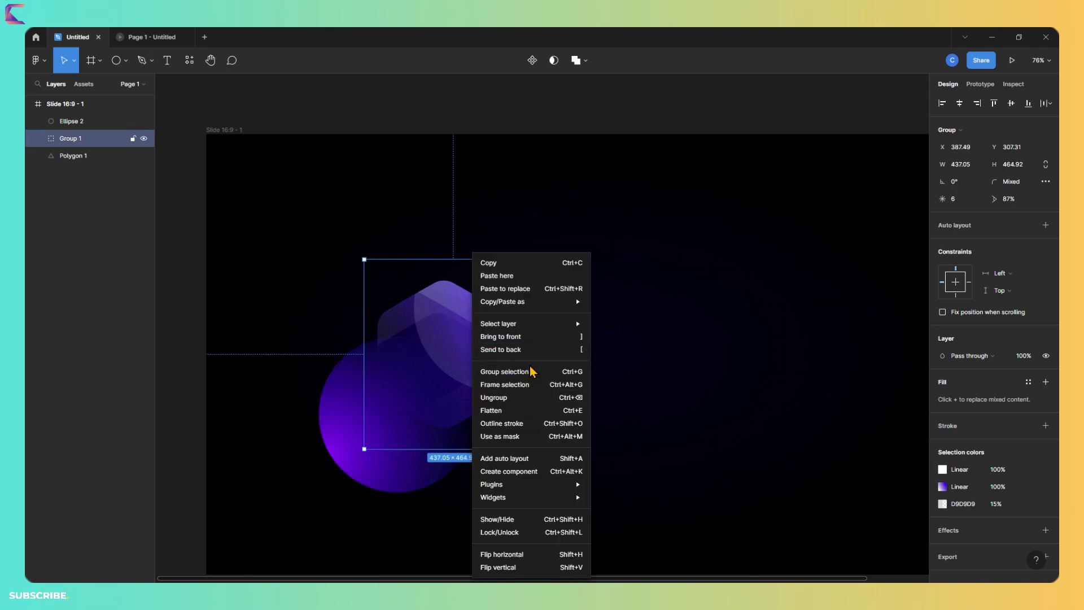
pyautogui.click(538, 343)
pyautogui.moveTo(480, 366)
pyautogui.mouseDown()
pyautogui.moveTo(496, 443)
pyautogui.moveTo(574, 506)
pyautogui.mouseUp()
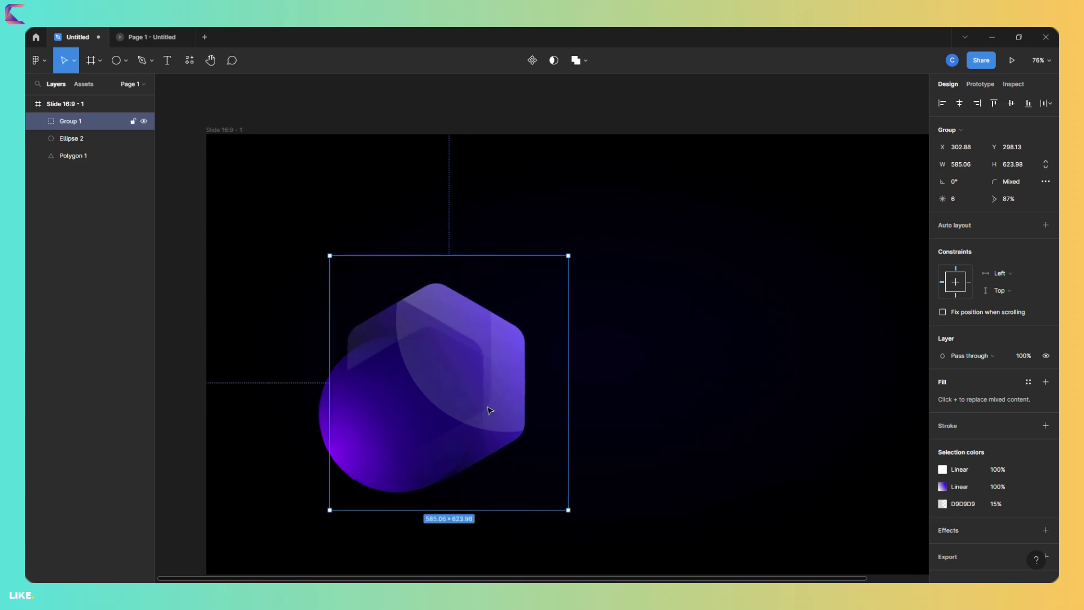
# - Select Star 1 inside Group 1 and set its gradient's far stop to 67% opacity
pyautogui.click(592, 437)
pyautogui.click(393, 417)
pyautogui.doubleClick(375, 407)
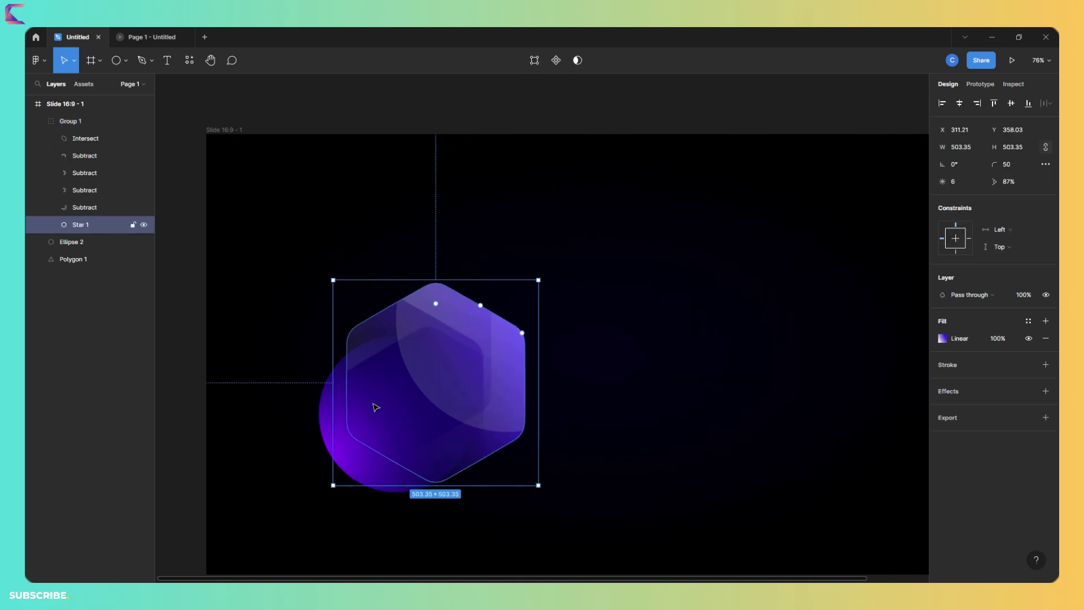
pyautogui.click(953, 341)
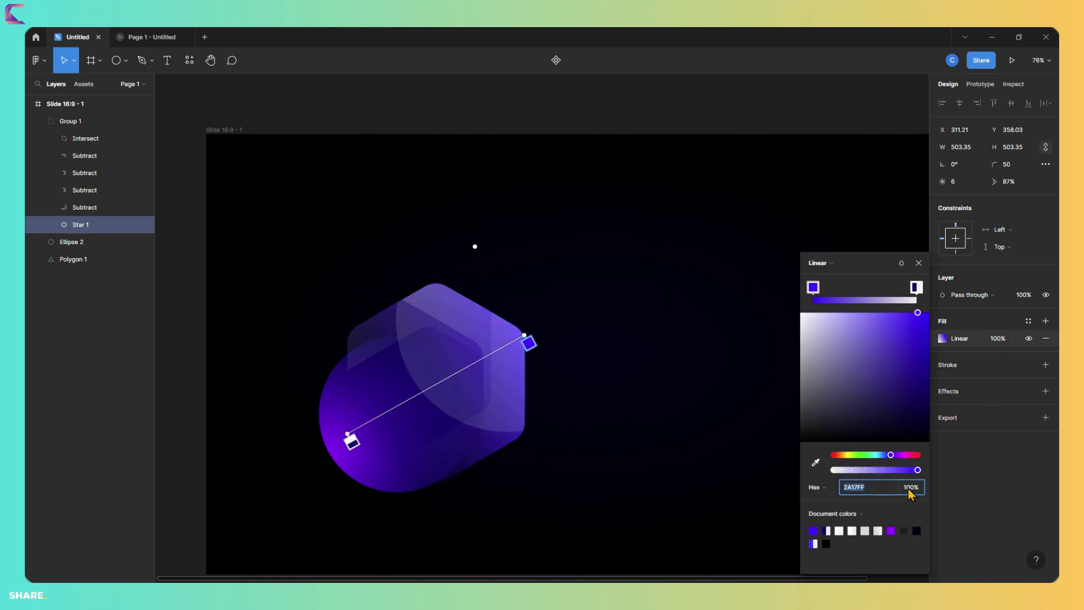
pyautogui.click(916, 288)
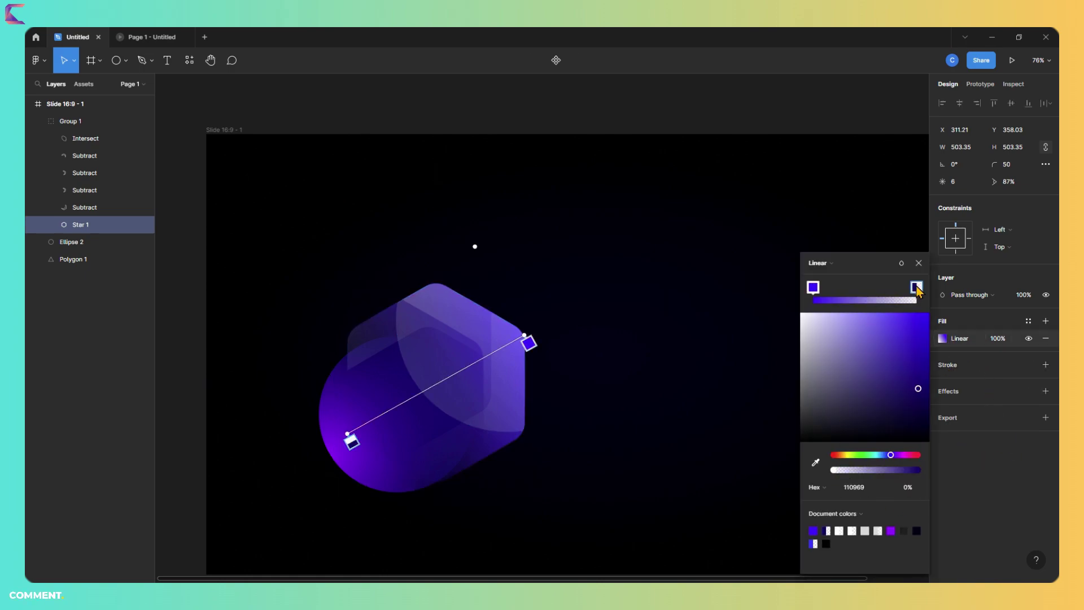
pyautogui.moveTo(836, 474); pyautogui.dragTo(918, 472)
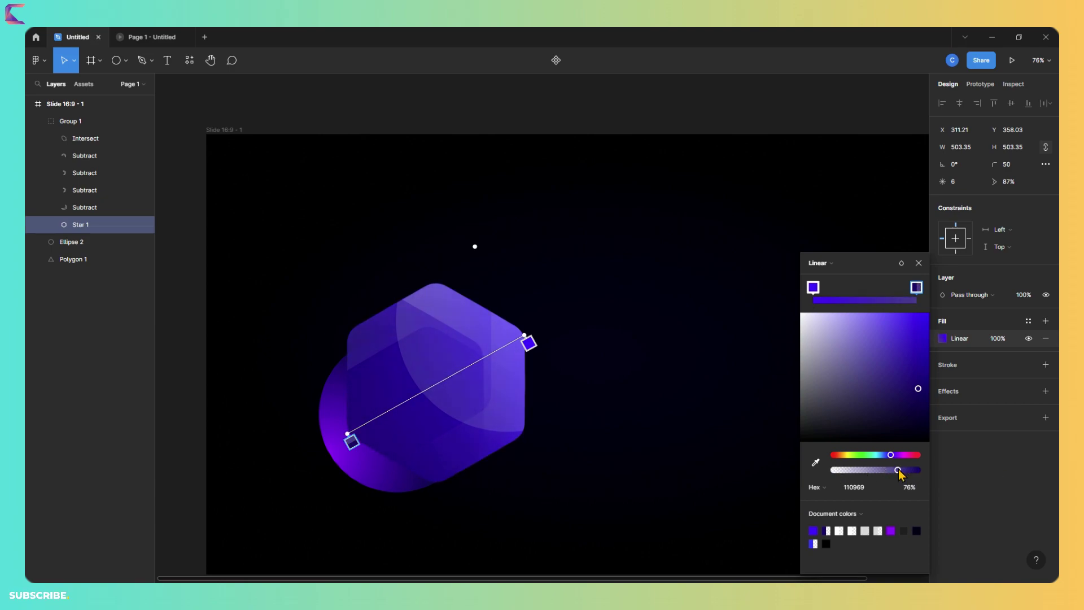
pyautogui.moveTo(918, 471); pyautogui.dragTo(892, 477)
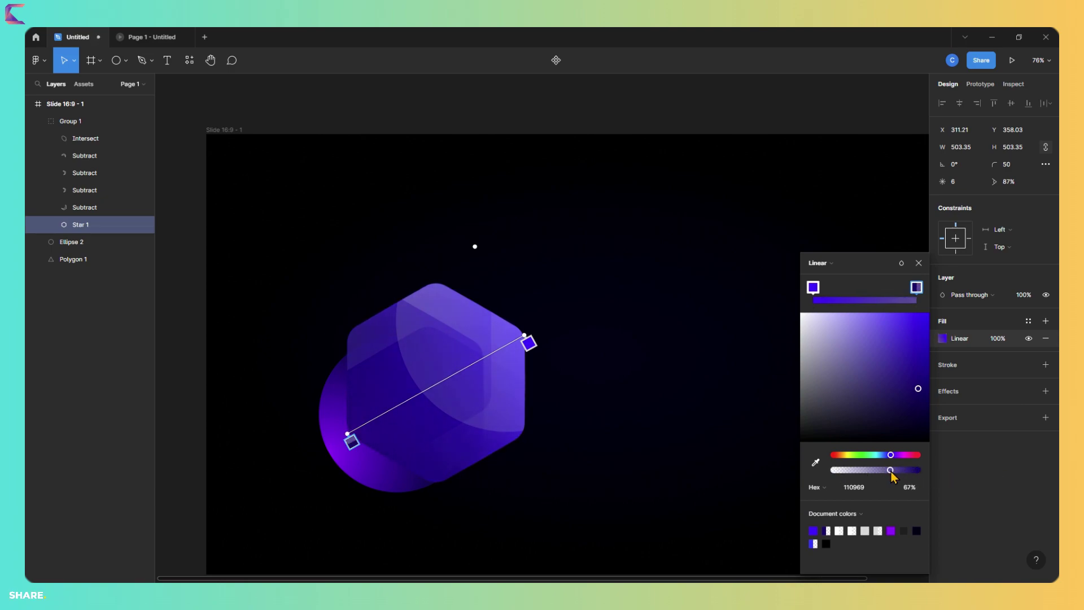
# - Replace the base shape's drop shadow with a background blur of 7
pyautogui.click(1045, 390)
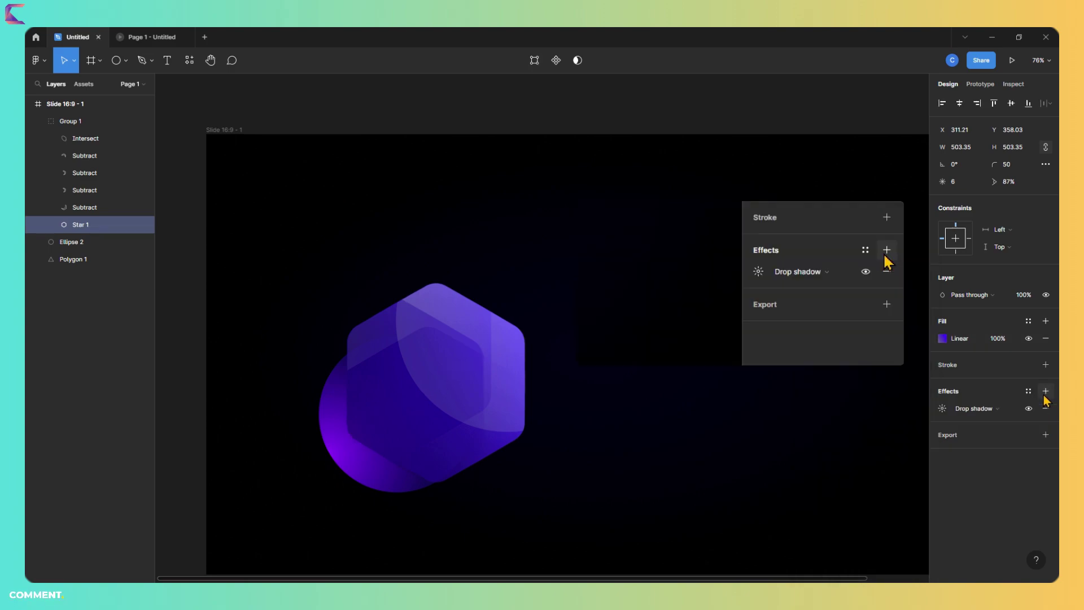
pyautogui.click(985, 408)
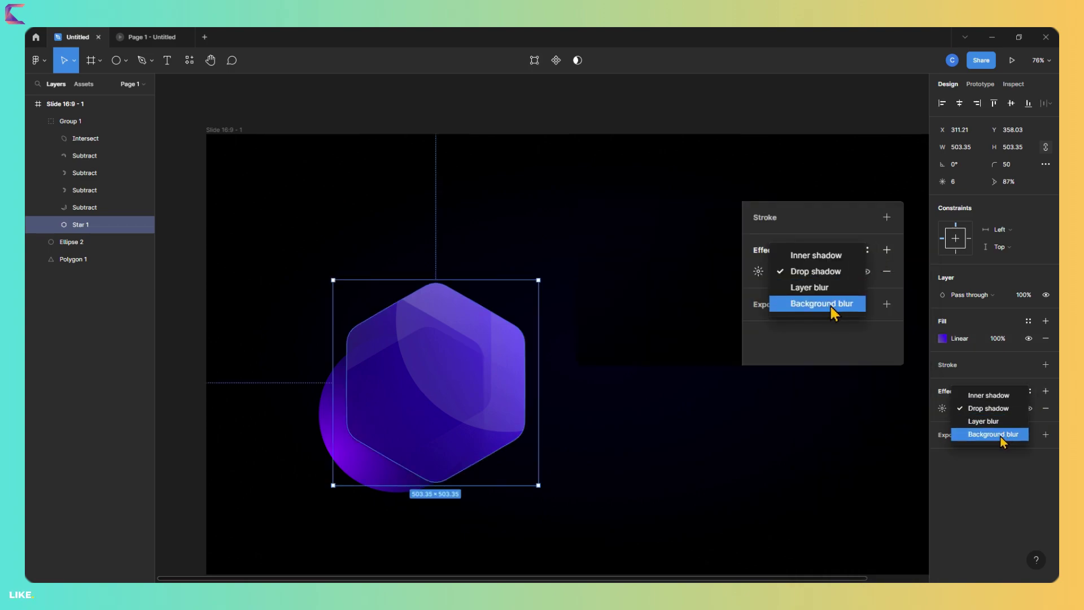
pyautogui.click(1002, 434)
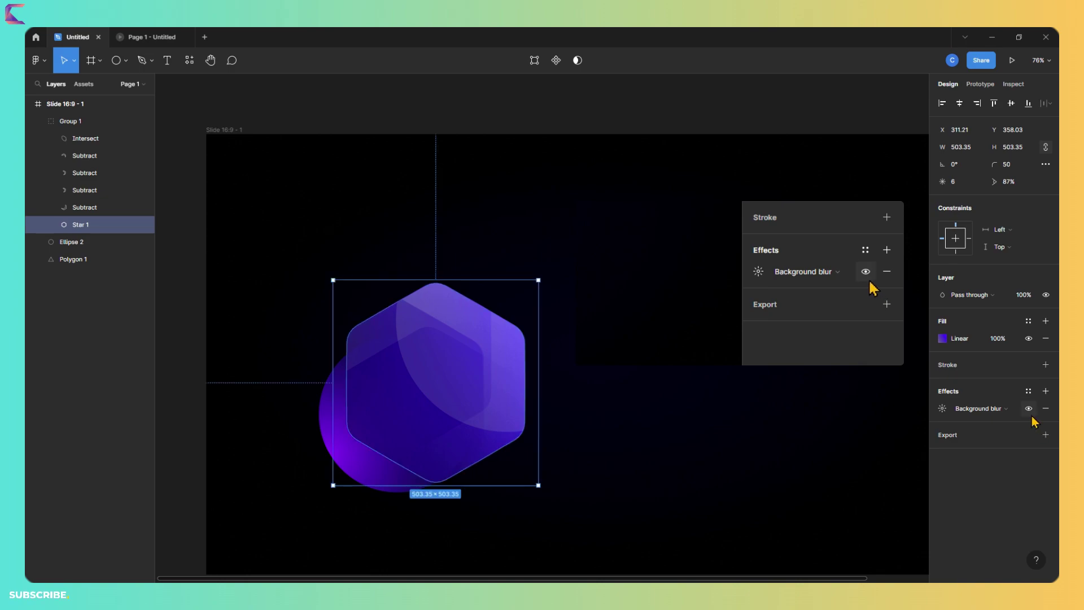
pyautogui.click(759, 273)
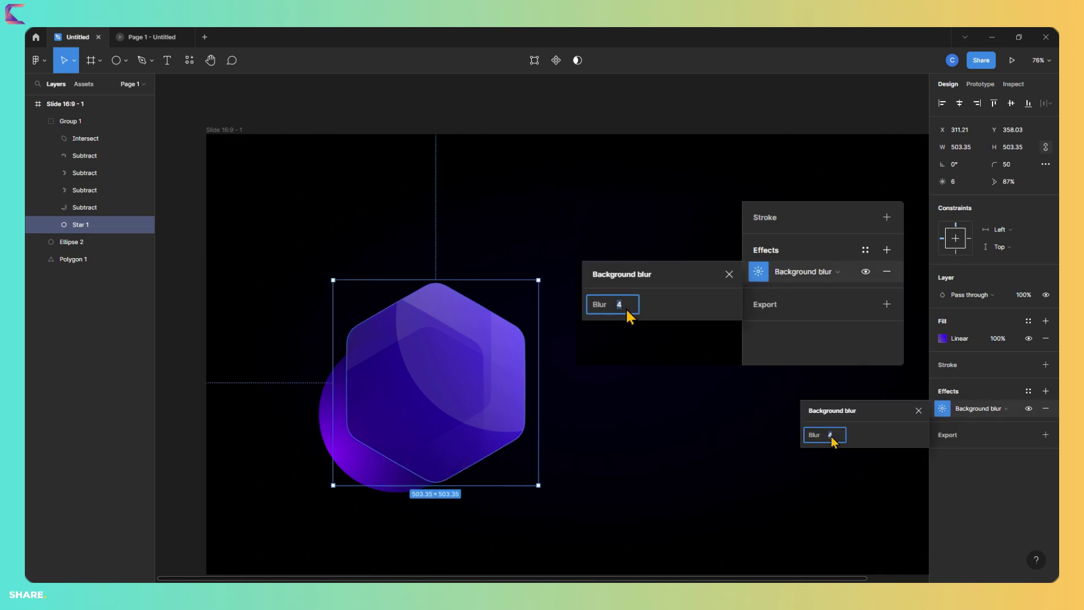
pyautogui.write('7')
pyautogui.press('Return')
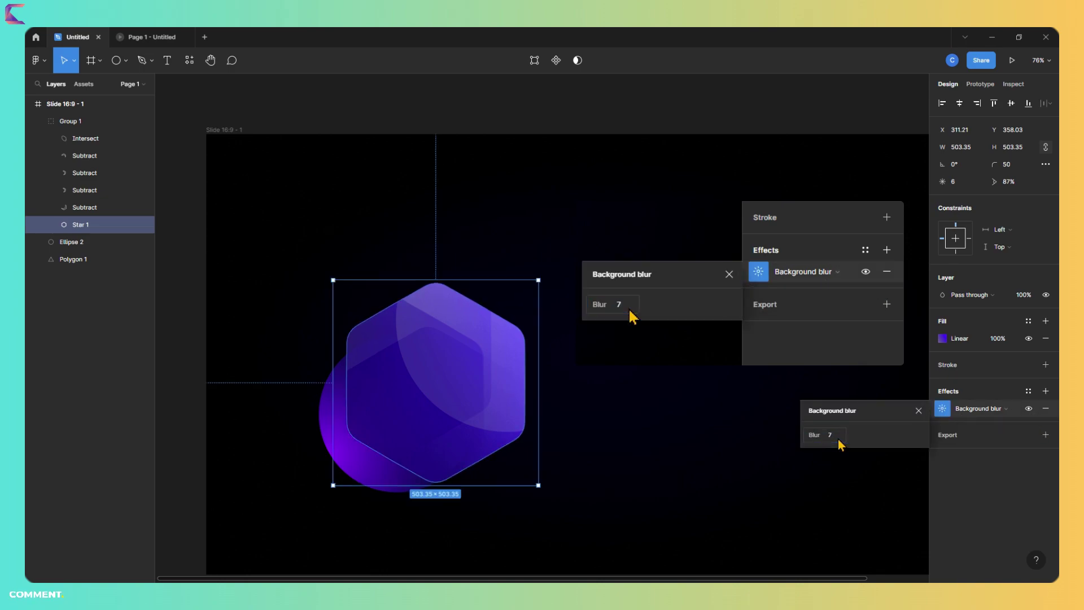
pyautogui.click(489, 536)
# - Rotate the glowing Ellipse 2 behind the hexagon
pyautogui.click(330, 450)
pyautogui.moveTo(314, 498)
pyautogui.mouseDown()
pyautogui.moveTo(291, 380)
pyautogui.moveTo(375, 477)
pyautogui.moveTo(396, 476)
pyautogui.moveTo(362, 474)
pyautogui.mouseUp()
pyautogui.click(467, 469)
# - Make Star 1's far gradient stop transparent E6E3FF and slide the blue stop inward
pyautogui.click(398, 428)
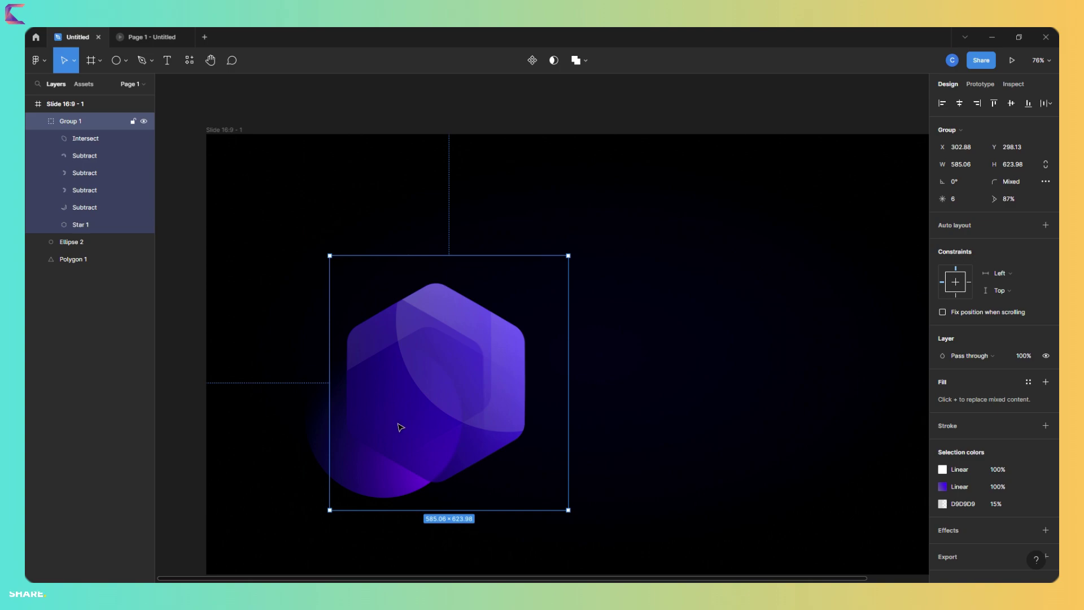
pyautogui.click(382, 427)
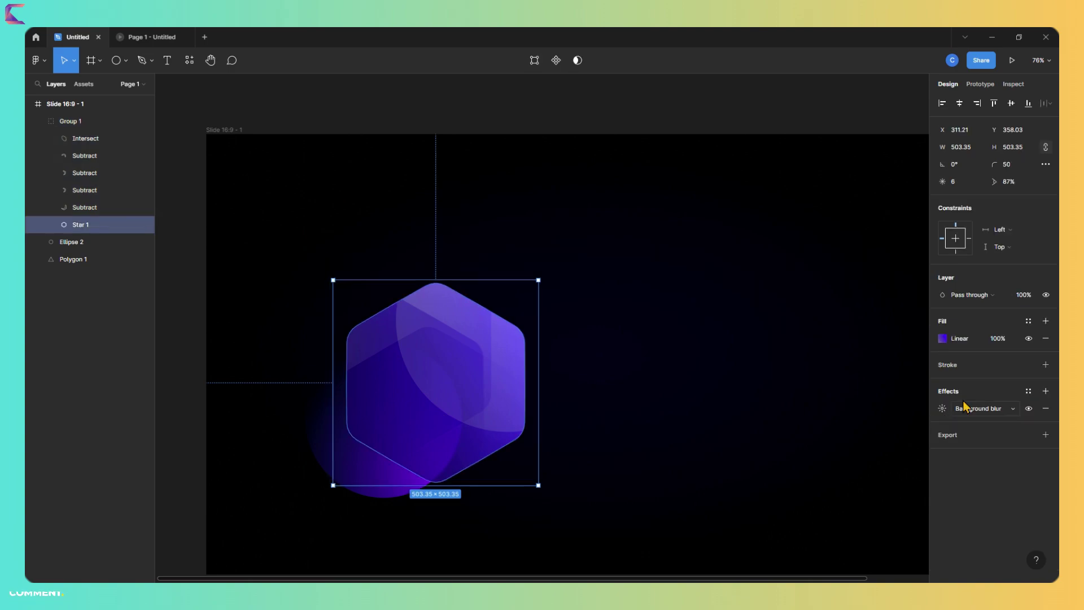
pyautogui.click(945, 340)
pyautogui.click(919, 288)
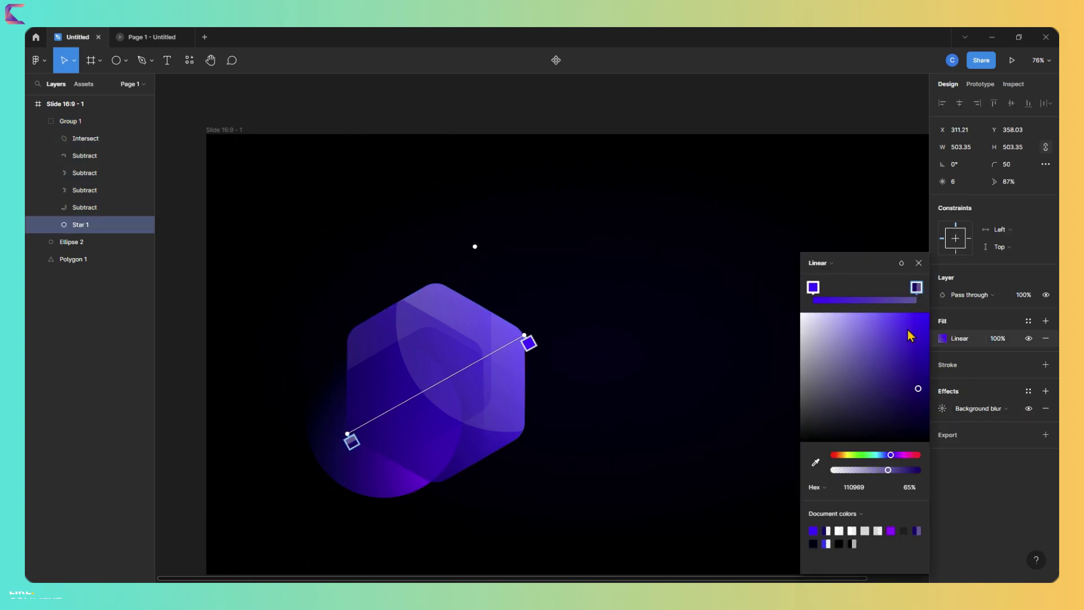
pyautogui.moveTo(917, 393)
pyautogui.mouseDown()
pyautogui.moveTo(731, 300)
pyautogui.moveTo(799, 339)
pyautogui.moveTo(814, 313)
pyautogui.mouseUp()
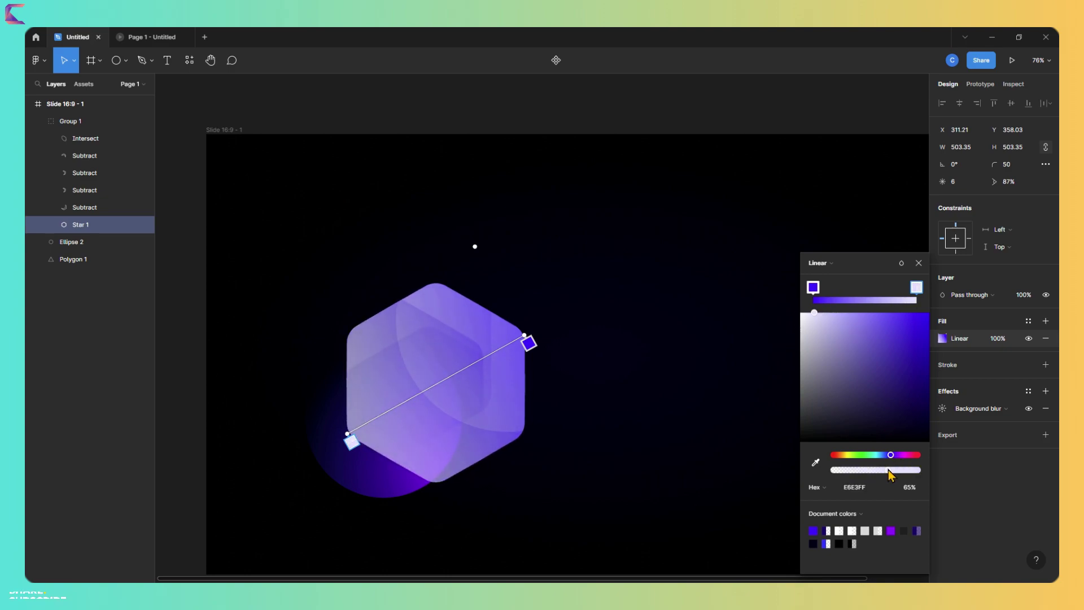
pyautogui.moveTo(890, 474)
pyautogui.mouseDown()
pyautogui.moveTo(838, 469)
pyautogui.moveTo(815, 484)
pyautogui.mouseUp()
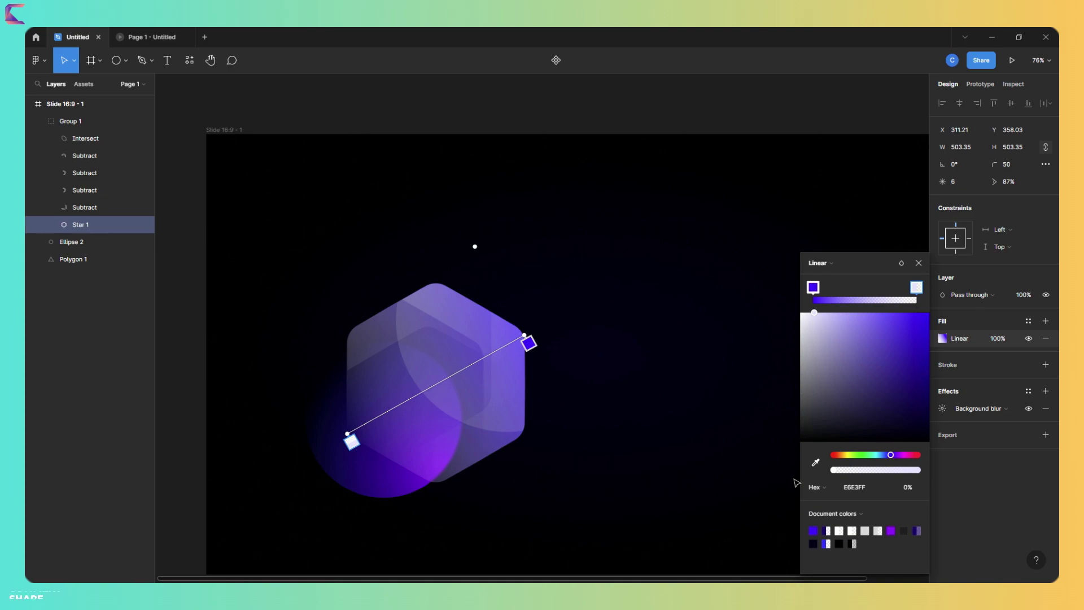
pyautogui.moveTo(815, 292); pyautogui.dragTo(861, 295)
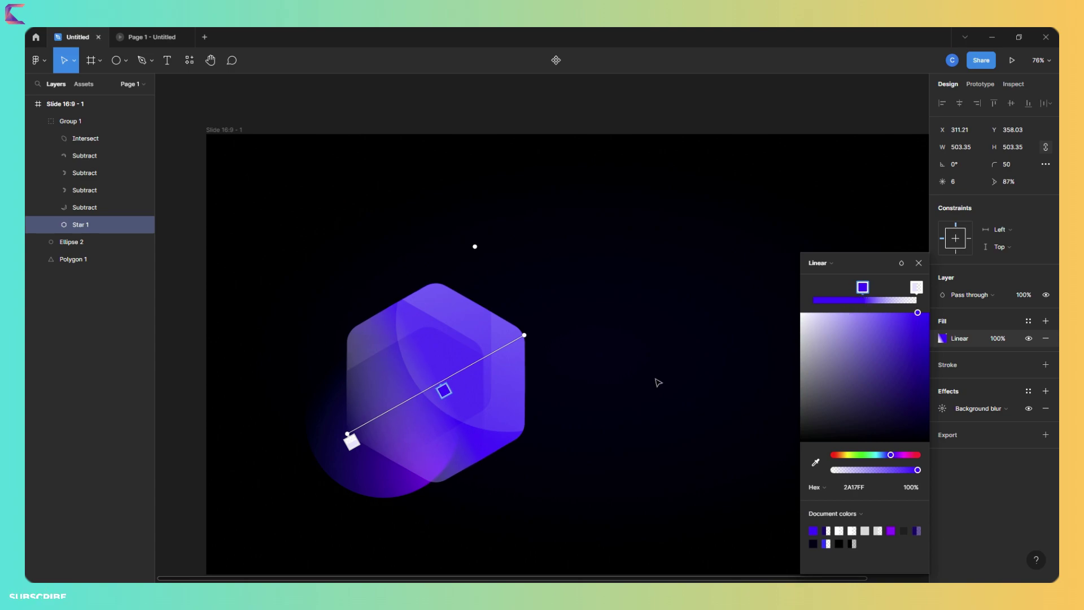
# - Add a muted purple 5348D7 middle stop at 54.92% to the hexagon gradient
pyautogui.click(916, 301)
pyautogui.moveTo(835, 474); pyautogui.dragTo(833, 472)
pyautogui.moveTo(444, 391); pyautogui.dragTo(458, 382)
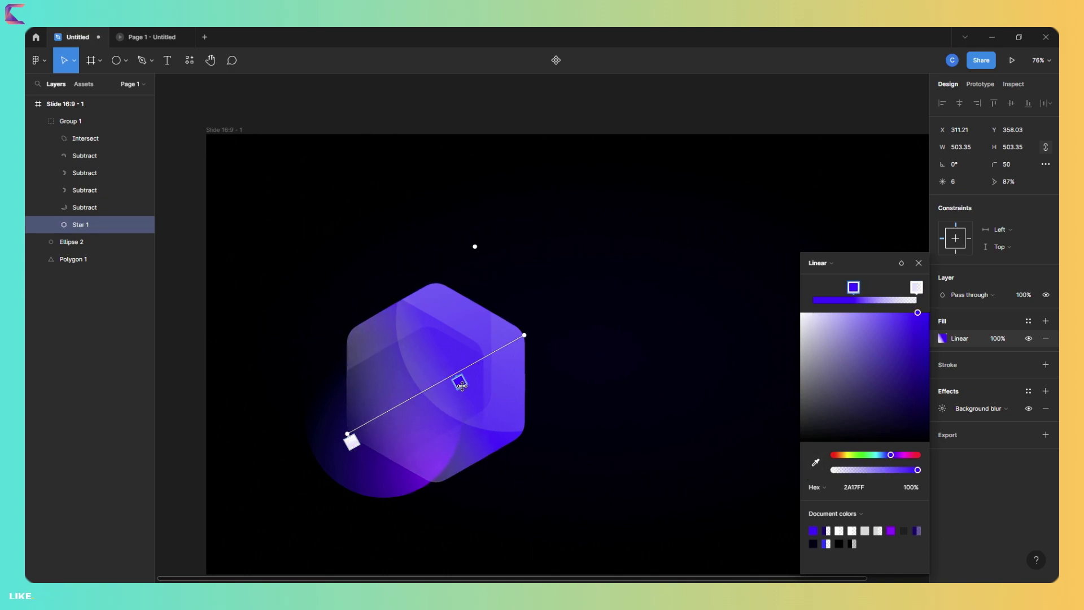
pyautogui.click(407, 403)
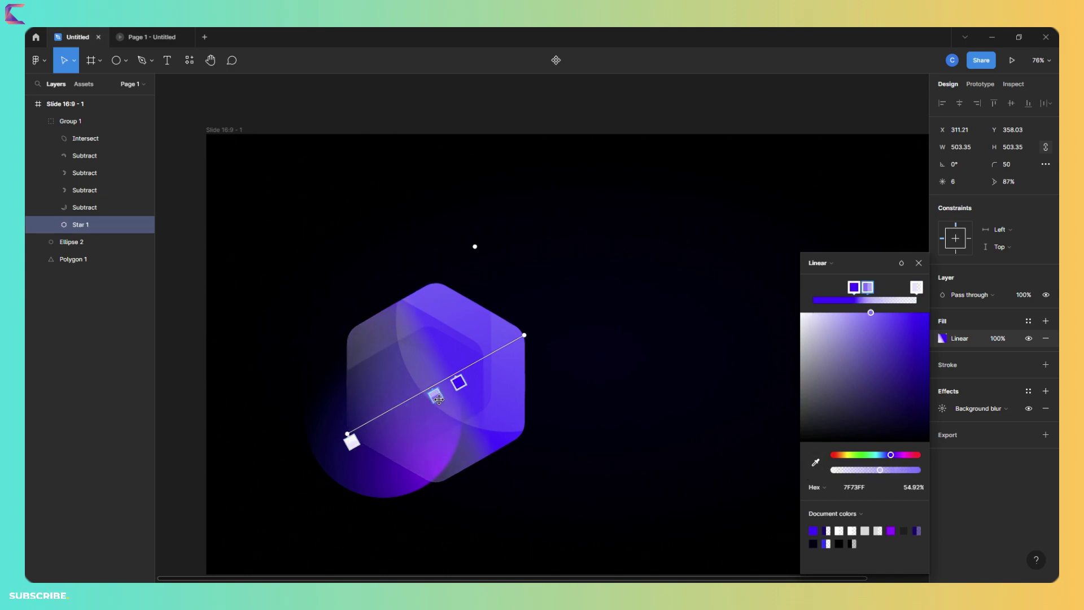
pyautogui.moveTo(408, 408); pyautogui.dragTo(423, 402)
pyautogui.moveTo(896, 314)
pyautogui.mouseDown()
pyautogui.moveTo(888, 339)
pyautogui.moveTo(903, 341)
pyautogui.moveTo(887, 340)
pyautogui.mouseUp()
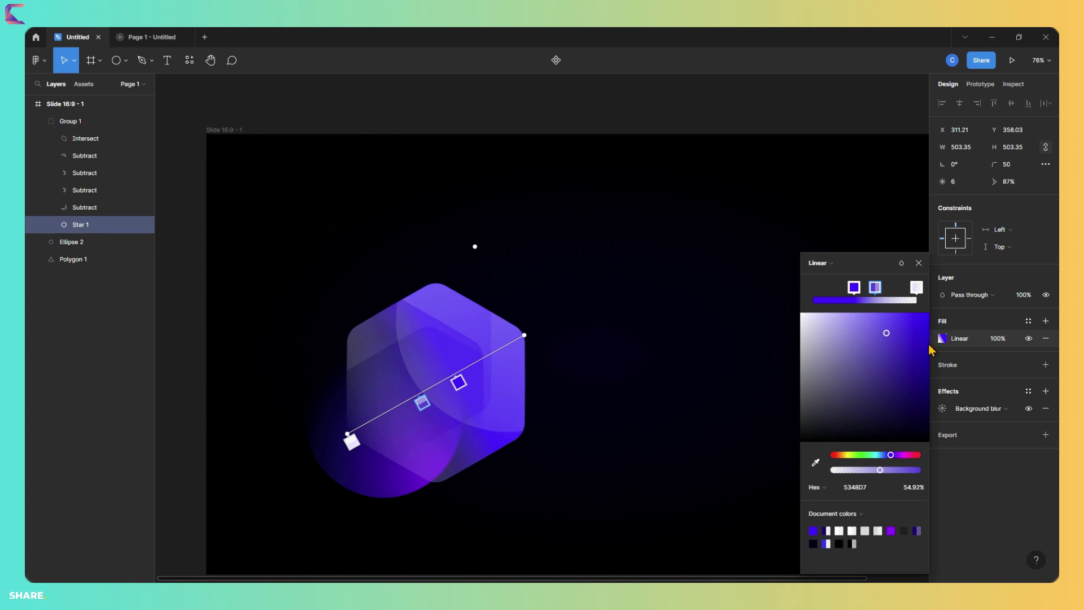
pyautogui.click(918, 262)
# - Raise Star 1's background blur from 7 to 15
pyautogui.doubleClick(377, 426)
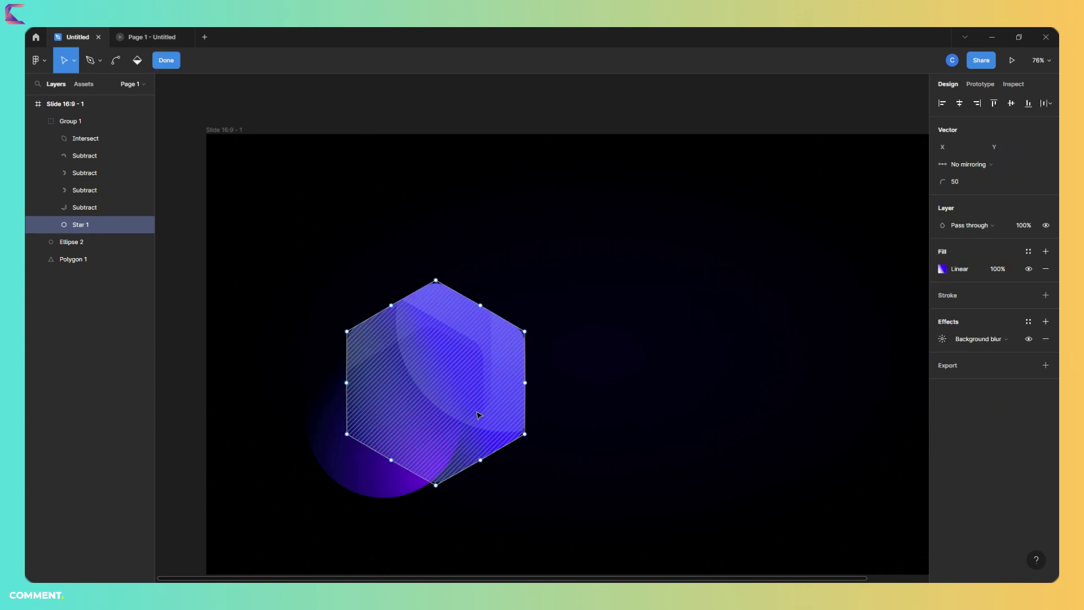
pyautogui.click(941, 339)
pyautogui.write('15')
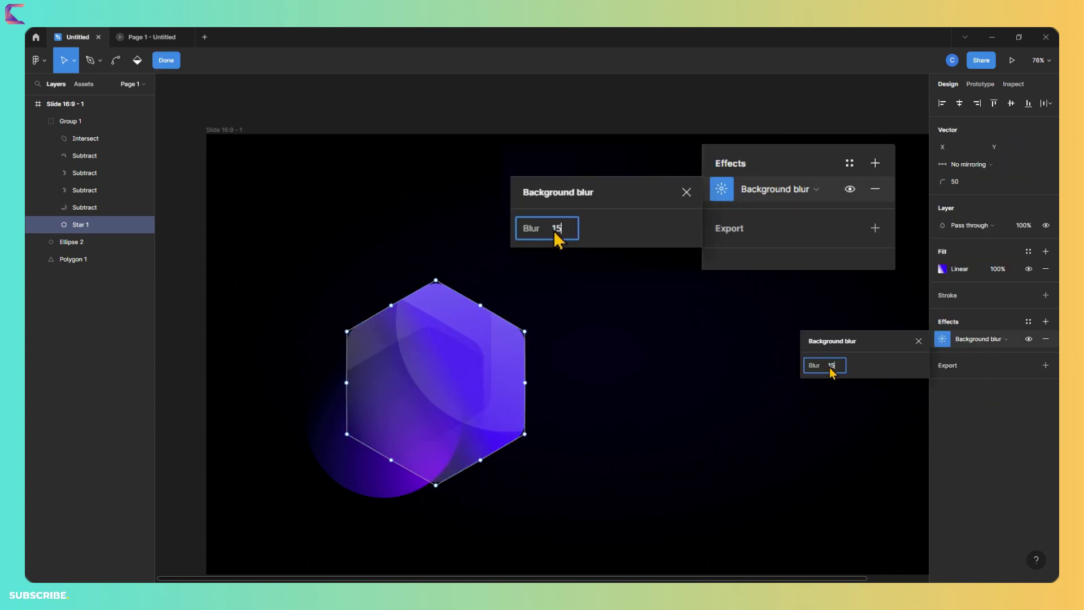
pyautogui.press('Return')
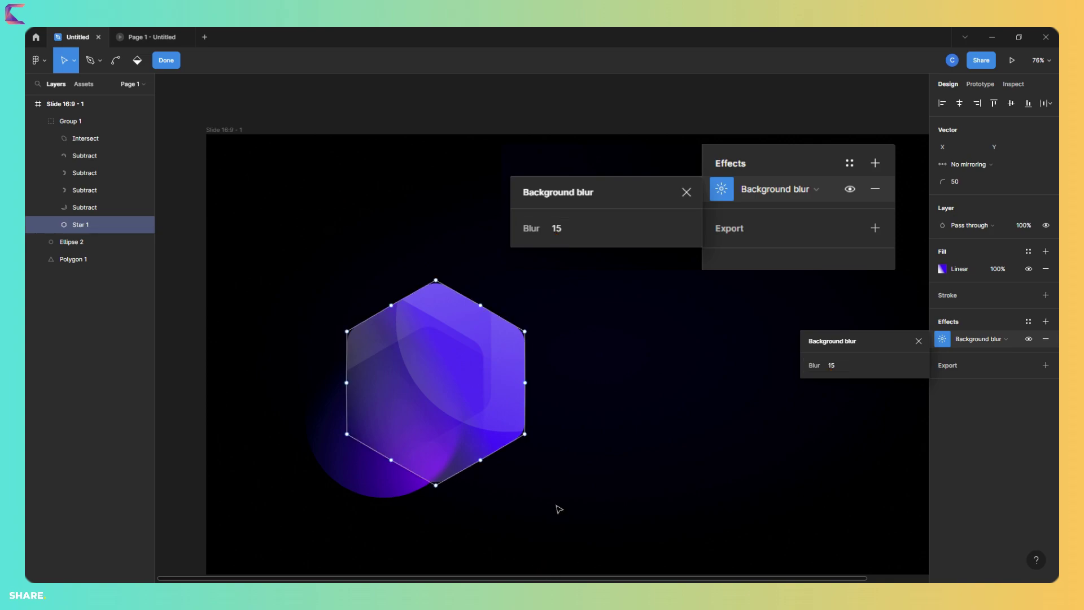
# - Recolour Ellipse 2's radial gradient stops to purple 8F00FF and blue 0038FF
pyautogui.click(687, 194)
pyautogui.click(355, 491)
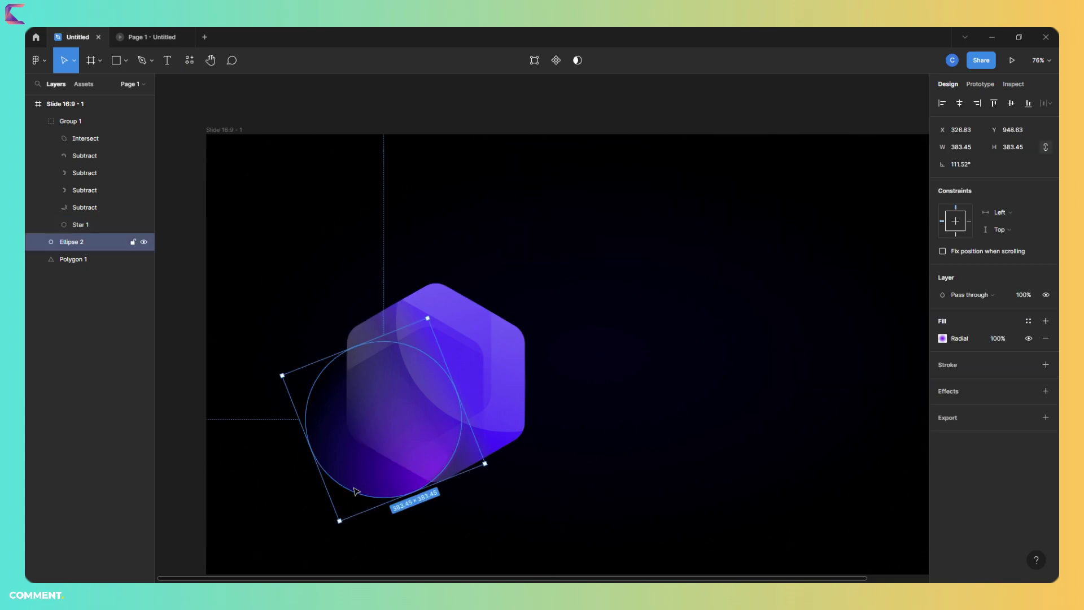
pyautogui.click(942, 340)
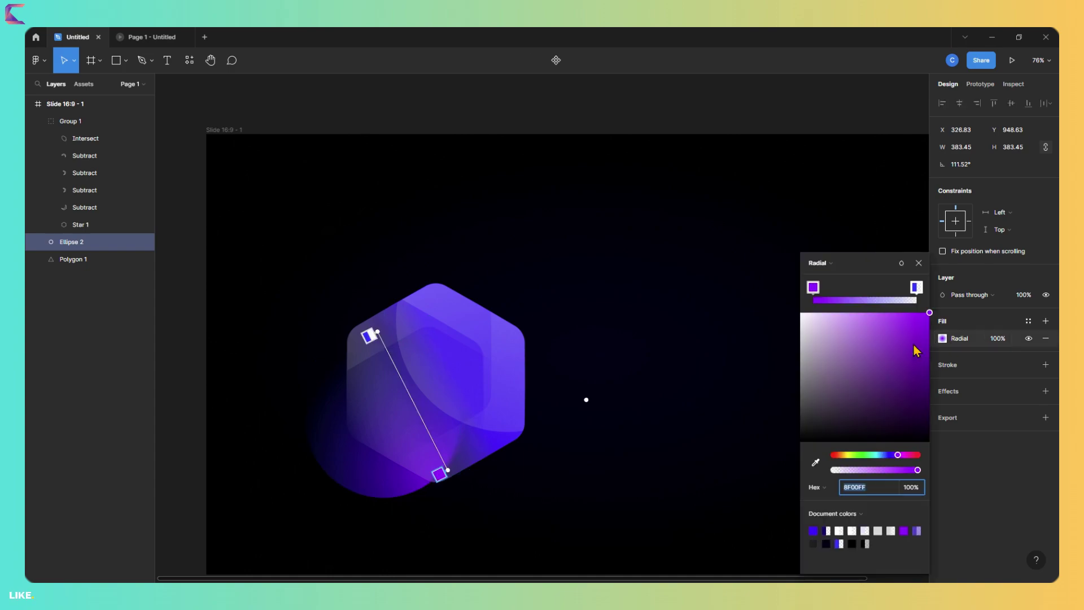
pyautogui.click(916, 288)
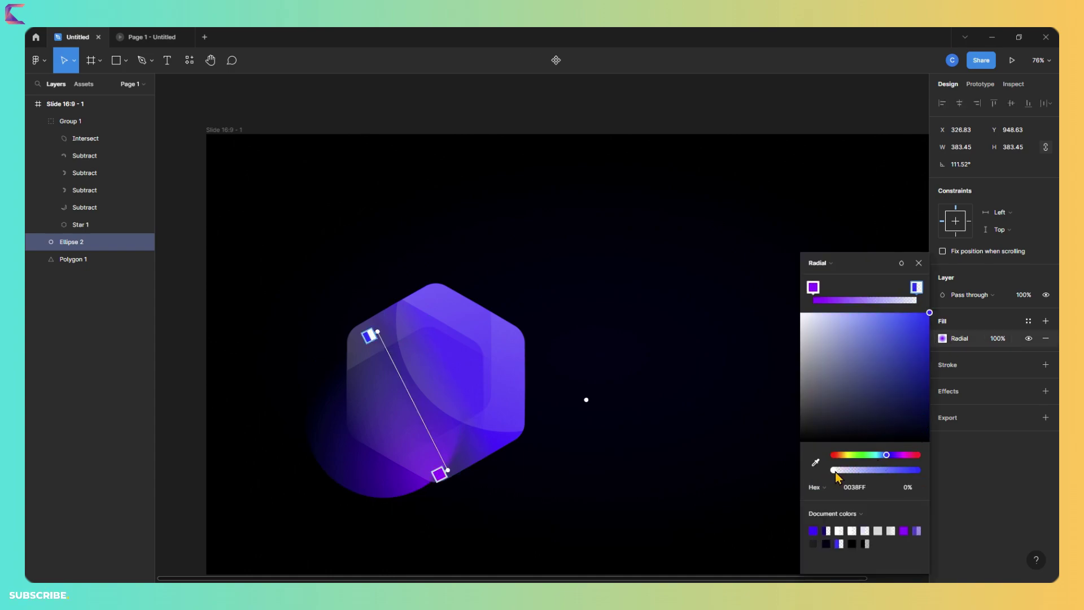
pyautogui.click(904, 530)
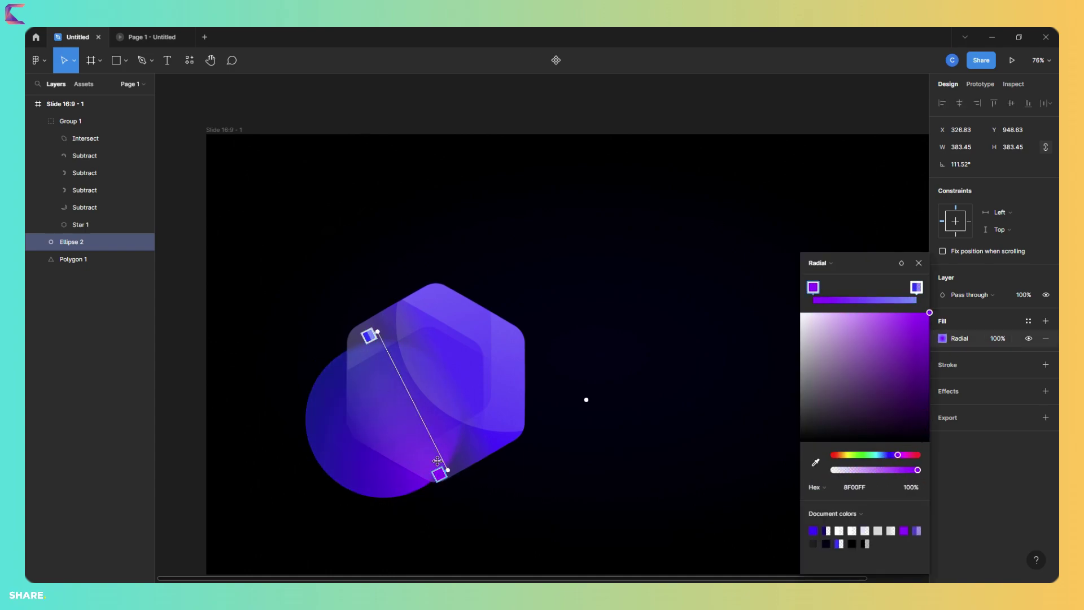
pyautogui.moveTo(437, 462); pyautogui.dragTo(416, 411)
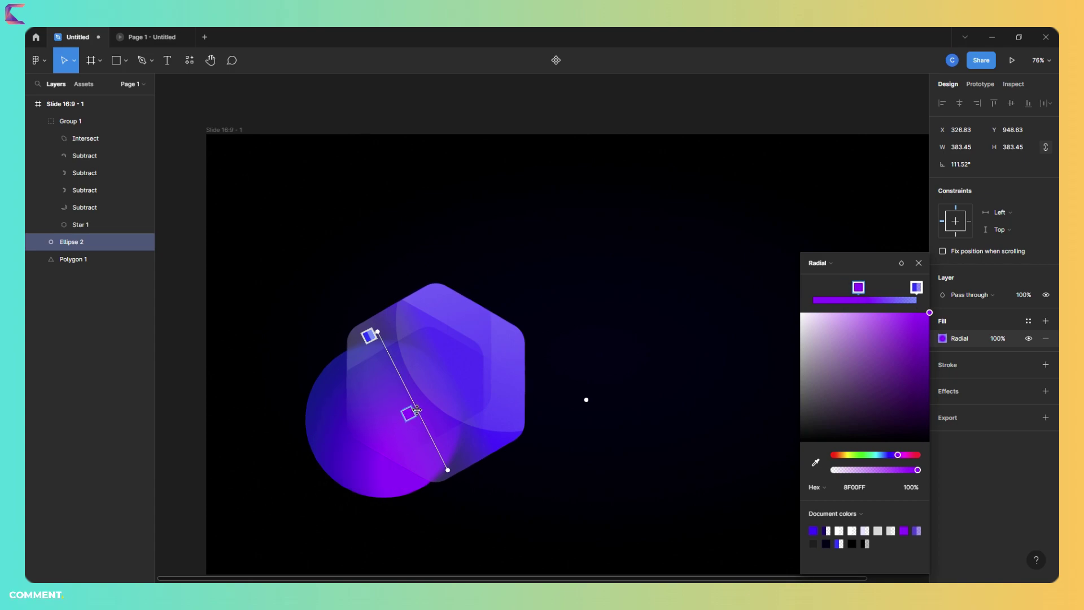
pyautogui.moveTo(370, 336)
pyautogui.mouseDown()
pyautogui.moveTo(387, 376)
pyautogui.moveTo(400, 344)
pyautogui.moveTo(394, 385)
pyautogui.mouseUp()
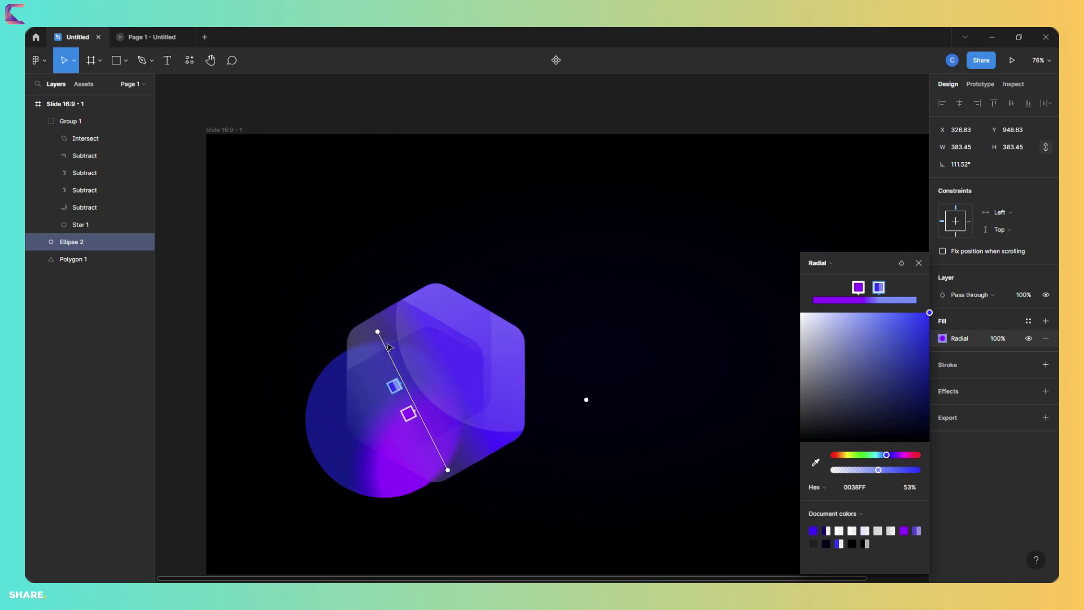
# - Add a transparent outer stop and fine-tune stop positions and blue stop opacity
pyautogui.moveTo(388, 347); pyautogui.dragTo(370, 335)
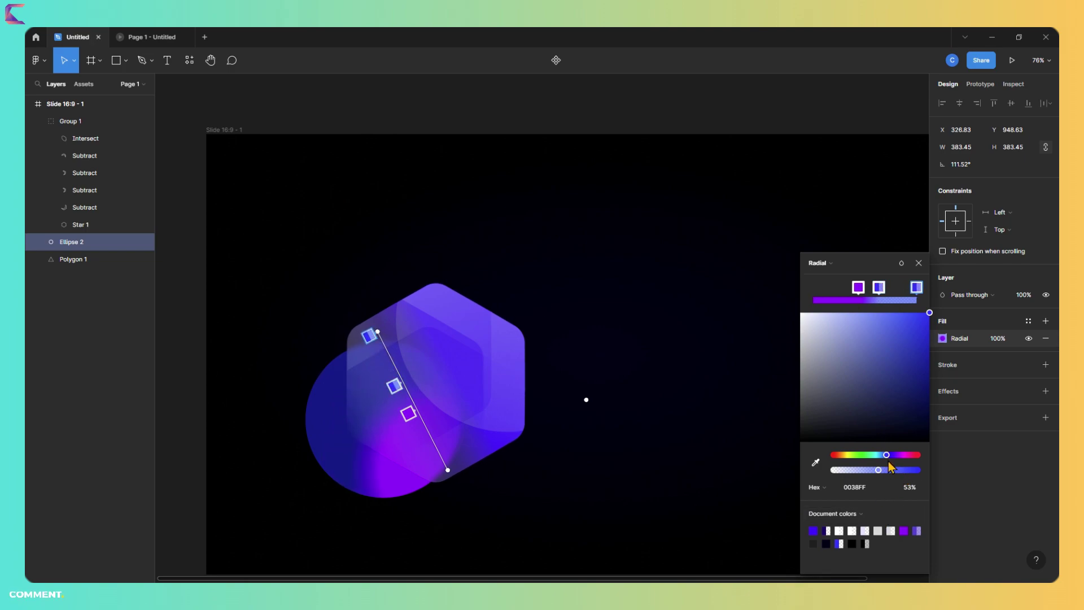
pyautogui.moveTo(876, 472); pyautogui.dragTo(796, 470)
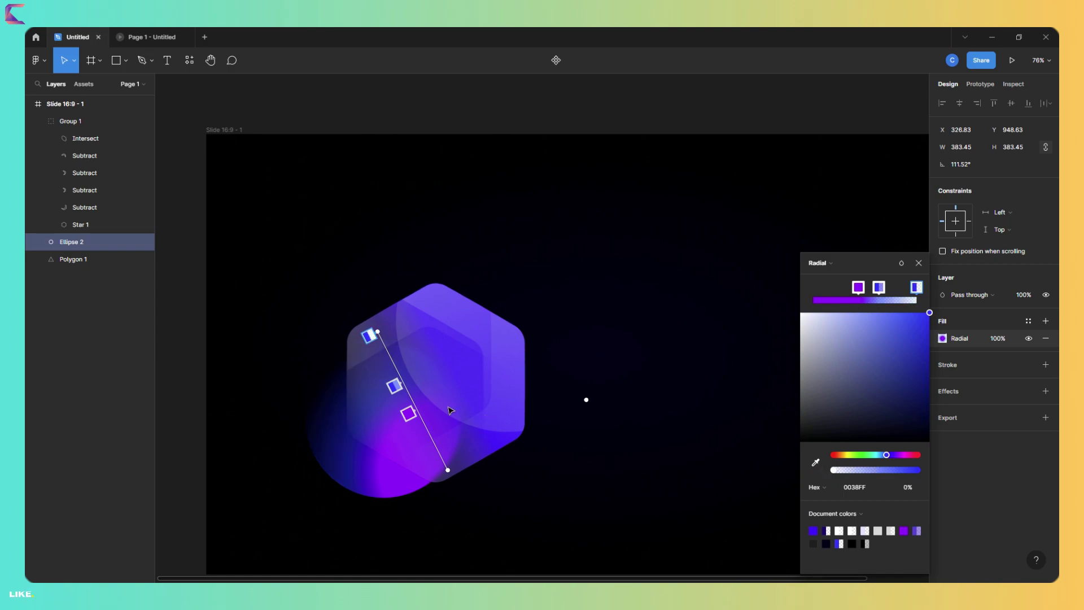
pyautogui.moveTo(407, 415); pyautogui.dragTo(423, 445)
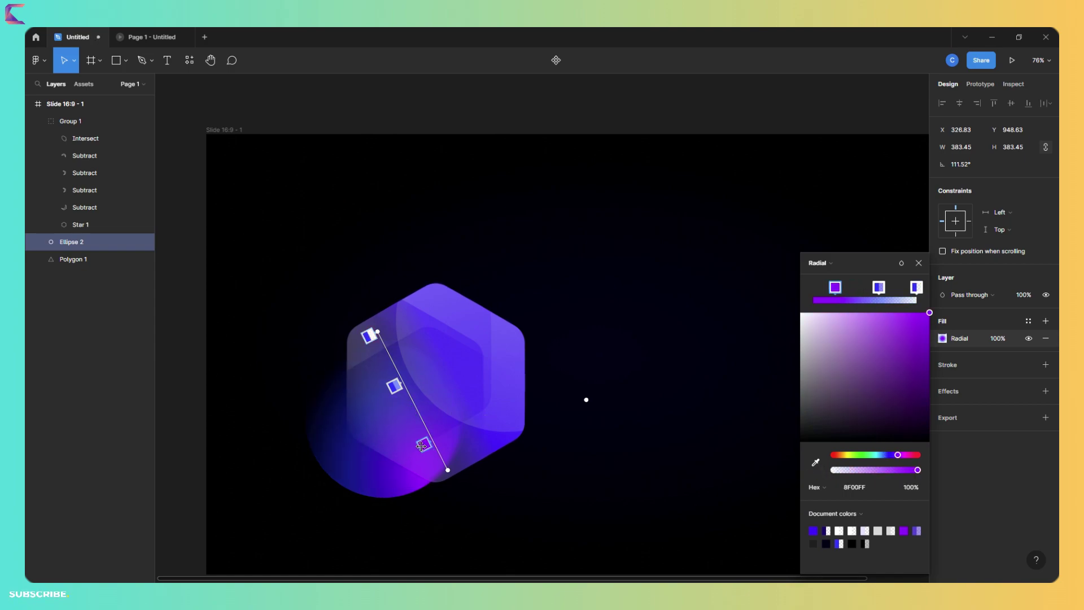
pyautogui.moveTo(402, 389); pyautogui.dragTo(398, 379)
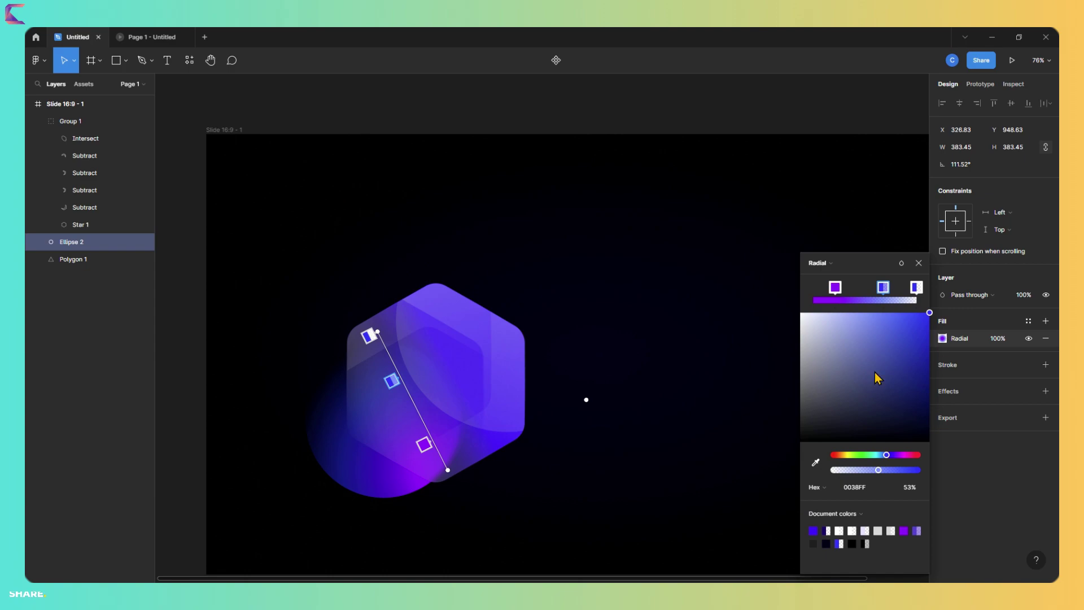
pyautogui.moveTo(881, 475); pyautogui.dragTo(890, 473)
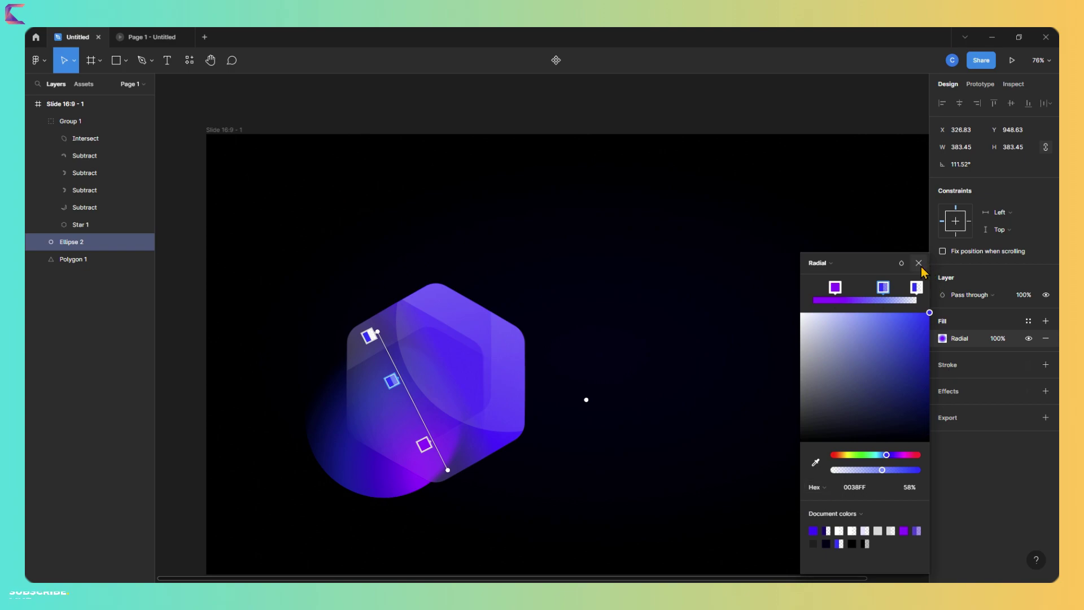
# - Duplicate Star 1 and enlarge the copy to about 550
pyautogui.click(403, 433)
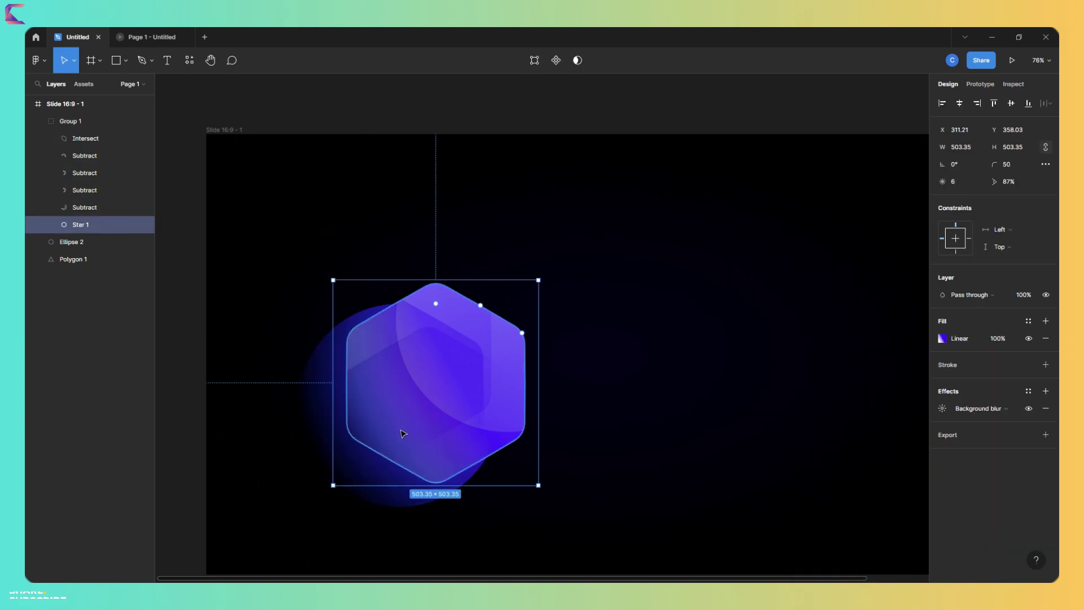
pyautogui.hotkey('ctrl', 'd')
pyautogui.moveTo(542, 487); pyautogui.dragTo(549, 500)
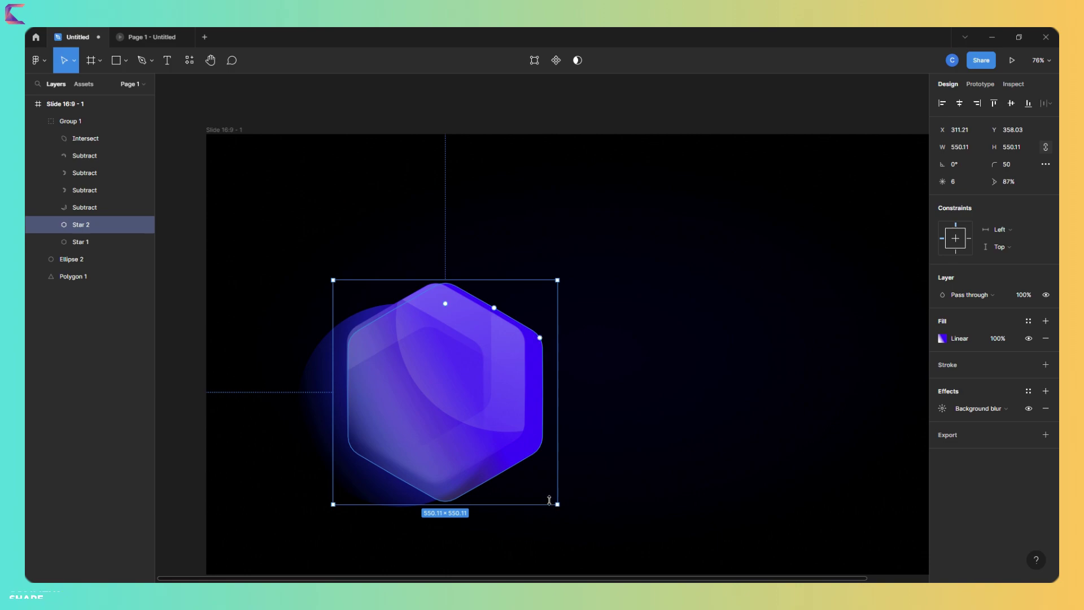
# - Draw curved Pen-tool anchors along the hexagon's top-left edge for a highlight
pyautogui.click(142, 67)
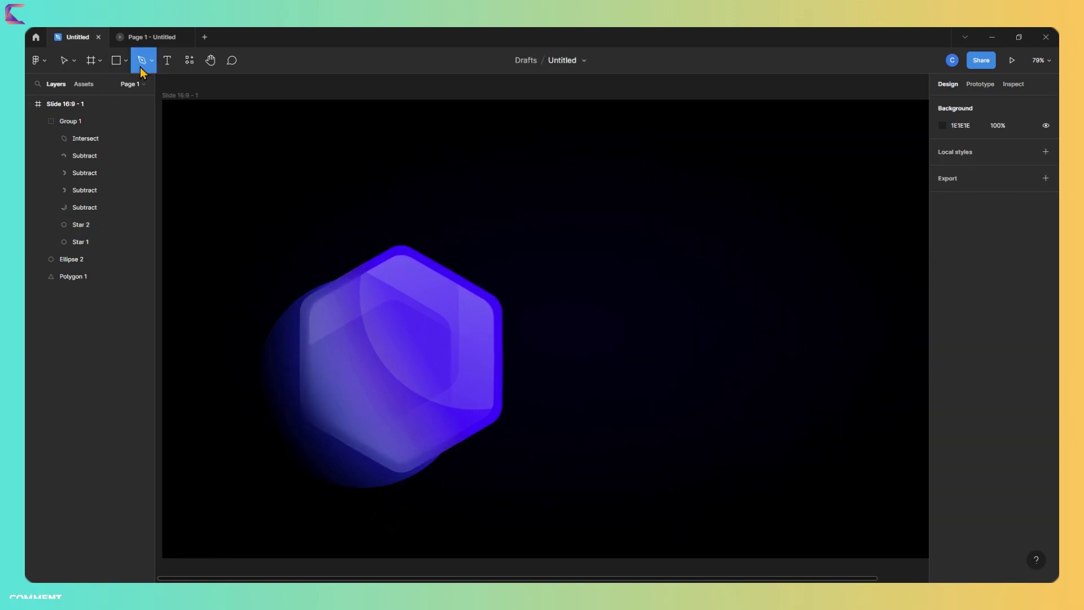
pyautogui.scroll(5, 349, 294)
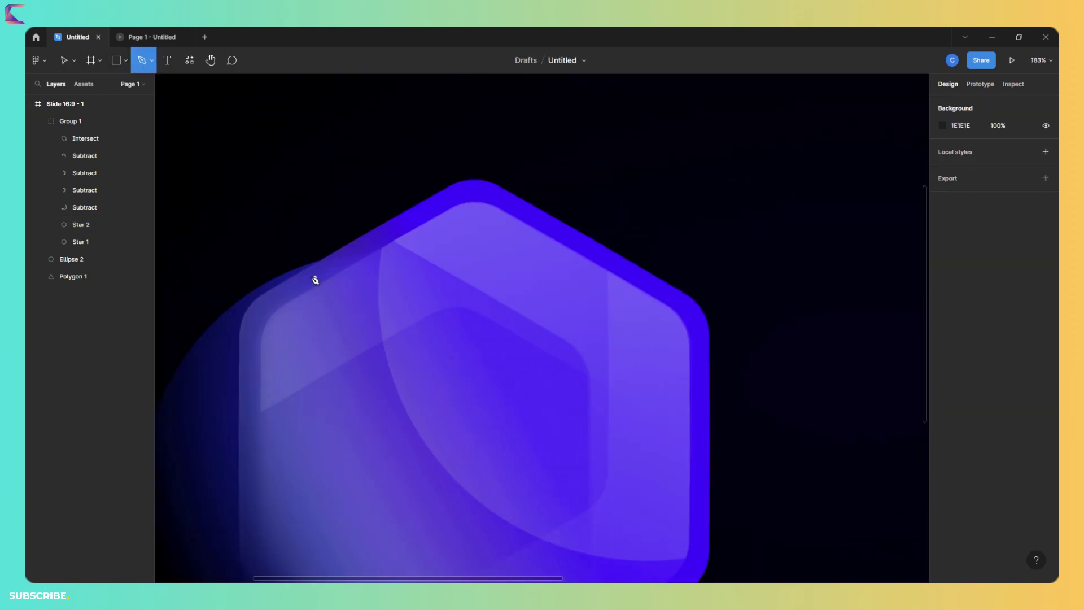
pyautogui.click(263, 295)
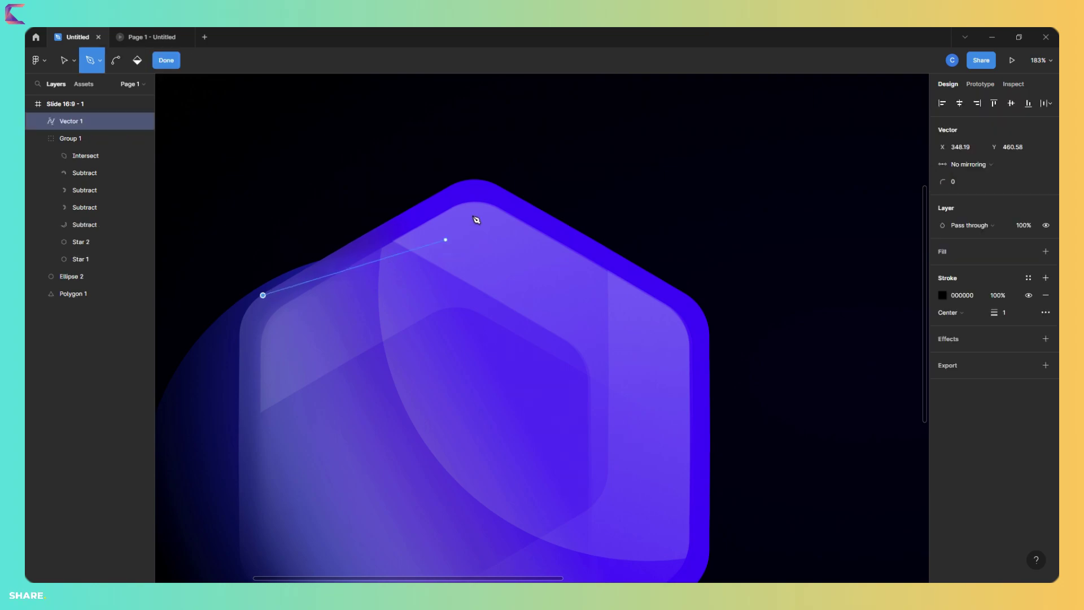
pyautogui.click(448, 185)
pyautogui.hscroll(-2, 449, 187)
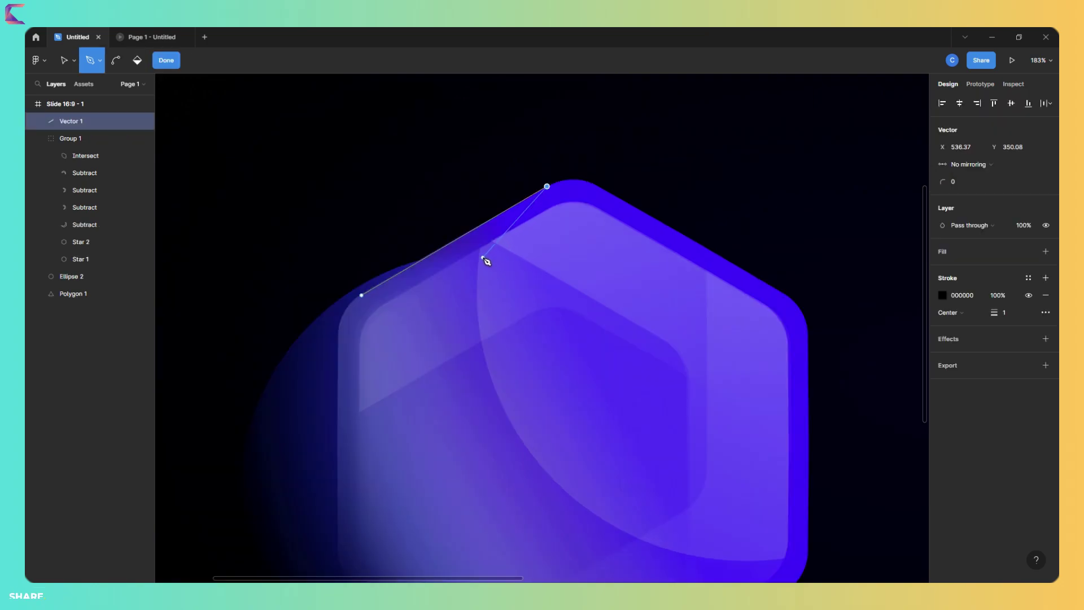
pyautogui.click(480, 255)
pyautogui.moveTo(476, 264)
pyautogui.mouseDown()
pyautogui.moveTo(432, 294)
pyautogui.moveTo(441, 286)
pyautogui.mouseUp()
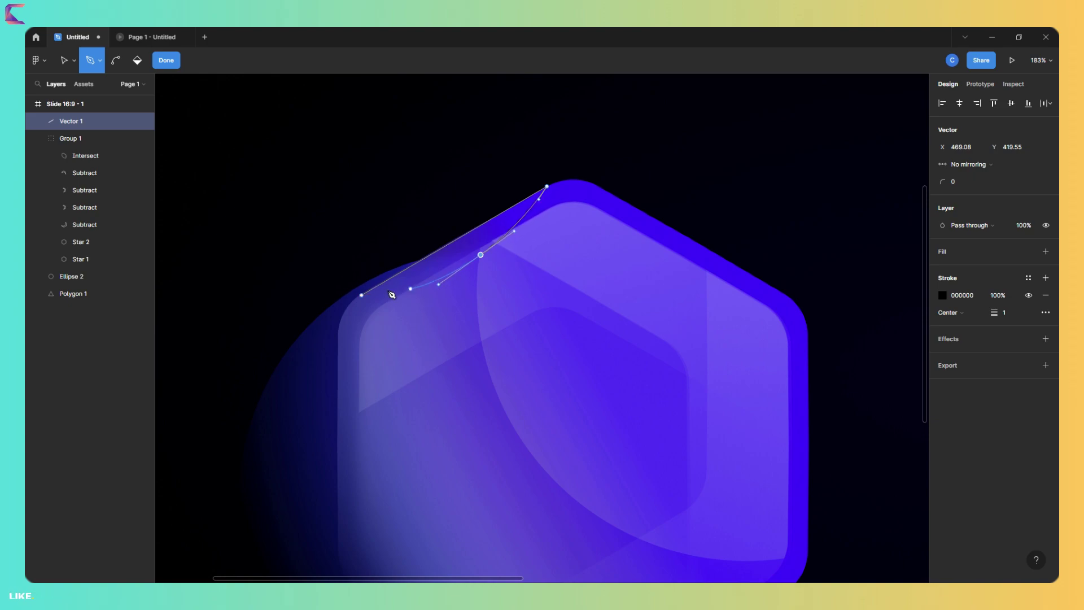
# - Close the highlight path, fill it D9D9D9, and add a layer blur
pyautogui.click(363, 297)
pyautogui.click(948, 260)
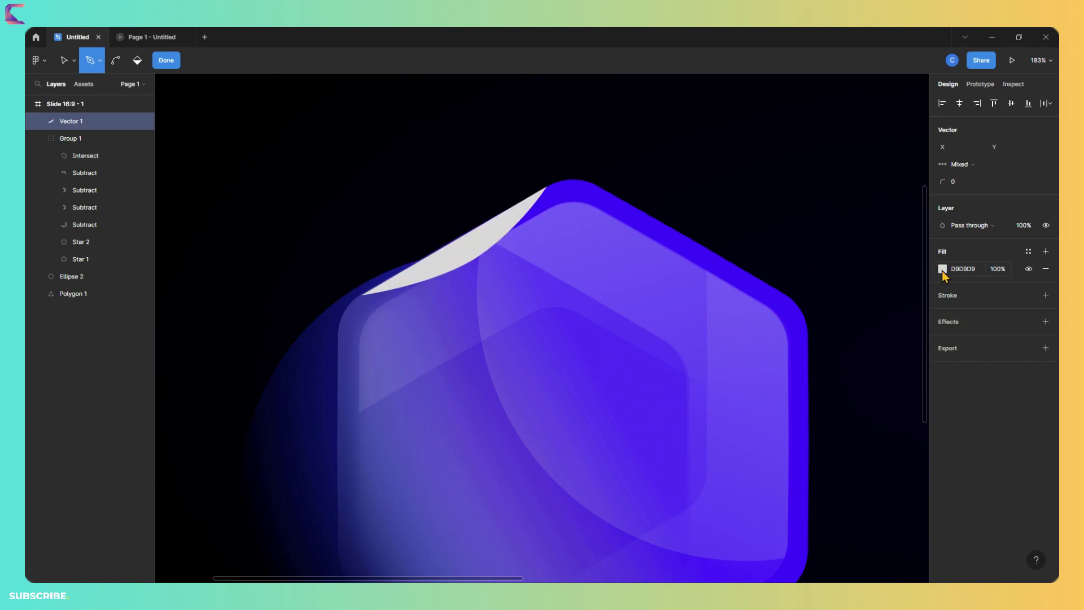
pyautogui.click(966, 330)
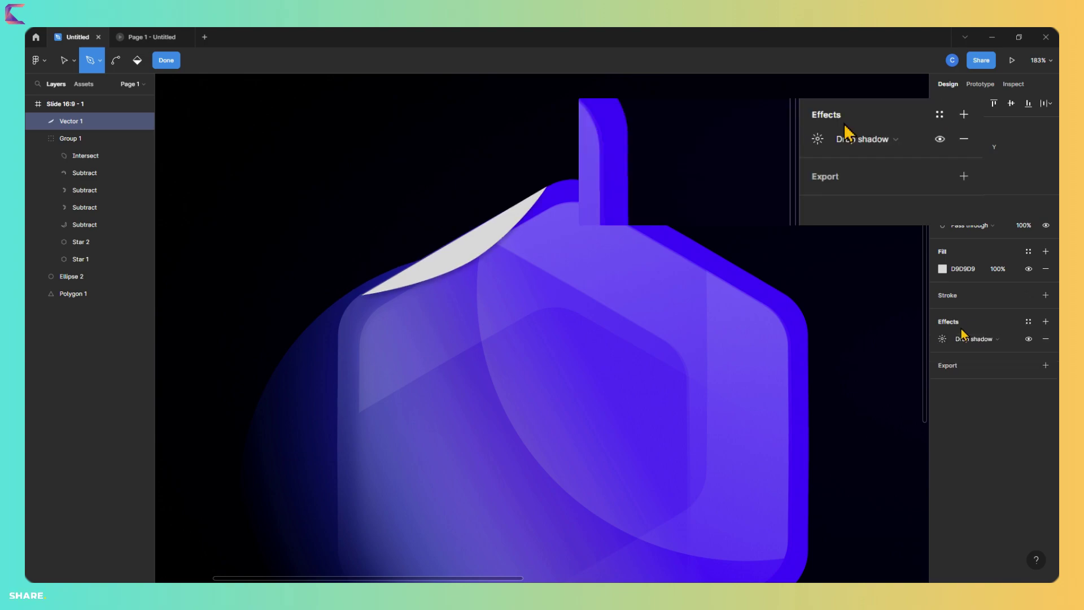
pyautogui.click(963, 343)
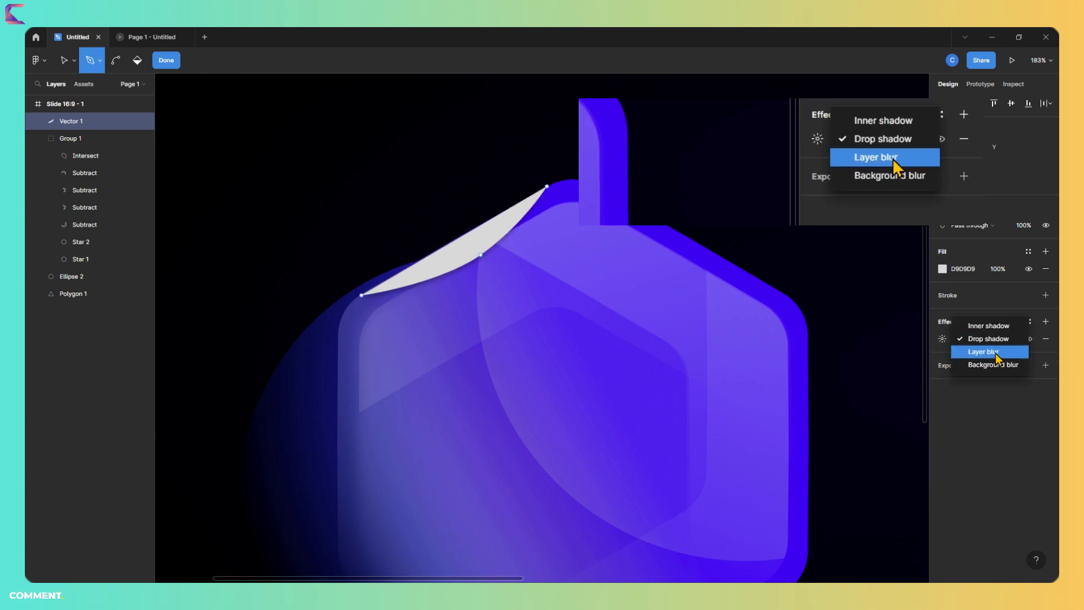
pyautogui.click(996, 354)
# - Set the highlight's layer blur to 20, then begin adjusting its fill opacity
pyautogui.click(942, 340)
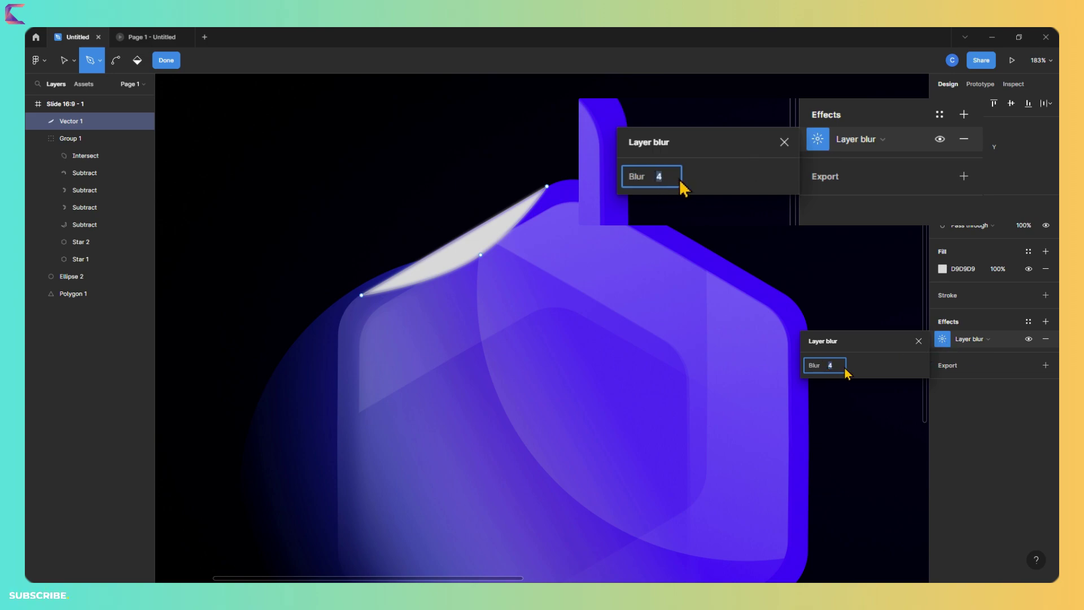
pyautogui.write('50')
pyautogui.press('Return')
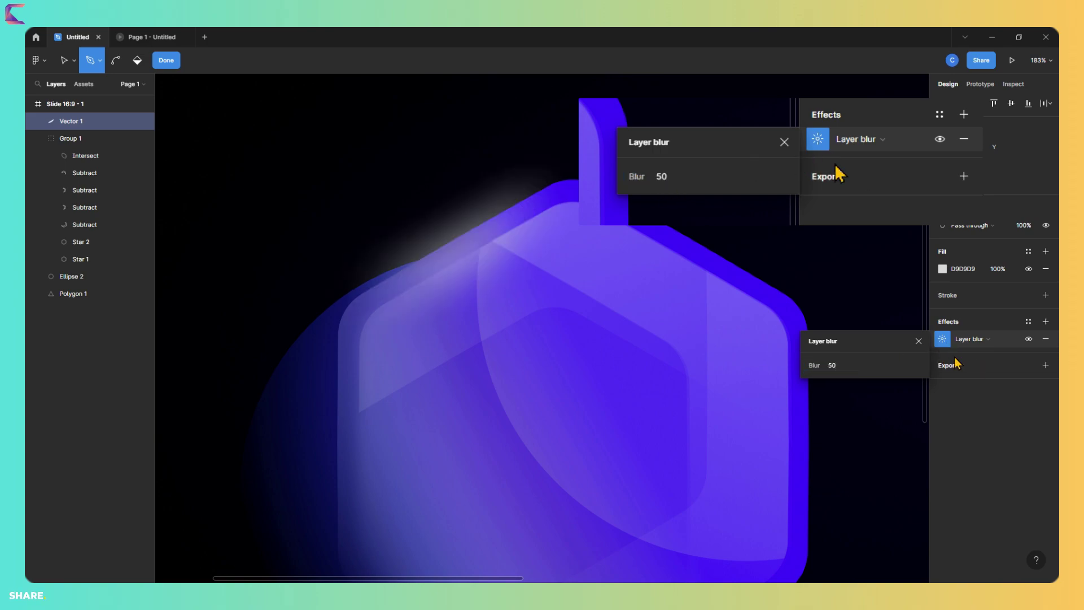
pyautogui.click(677, 187)
pyautogui.write('0')
pyautogui.press('Return')
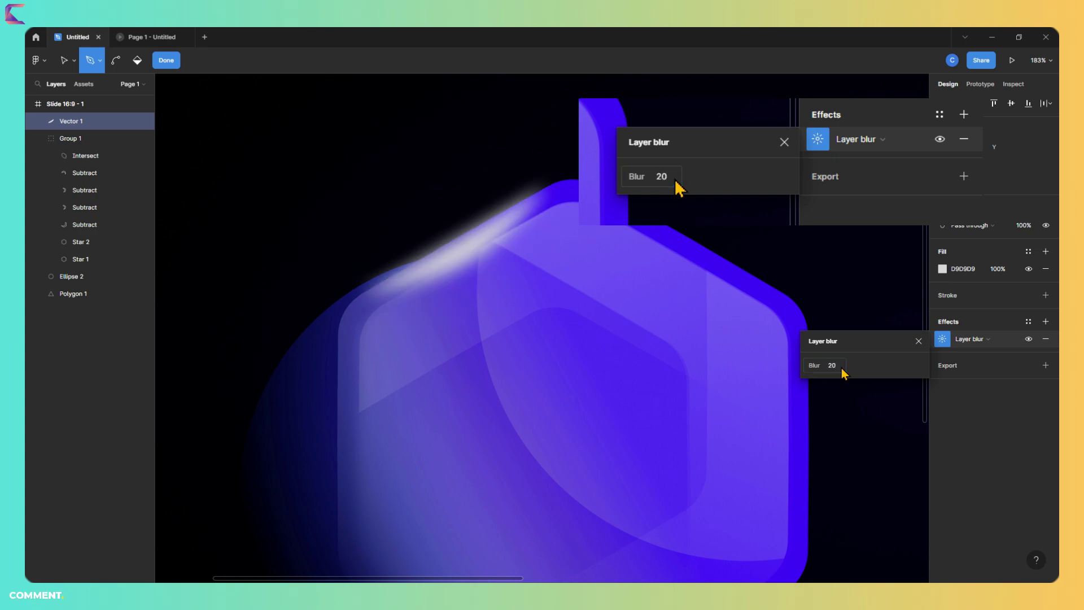
pyautogui.click(1006, 272)
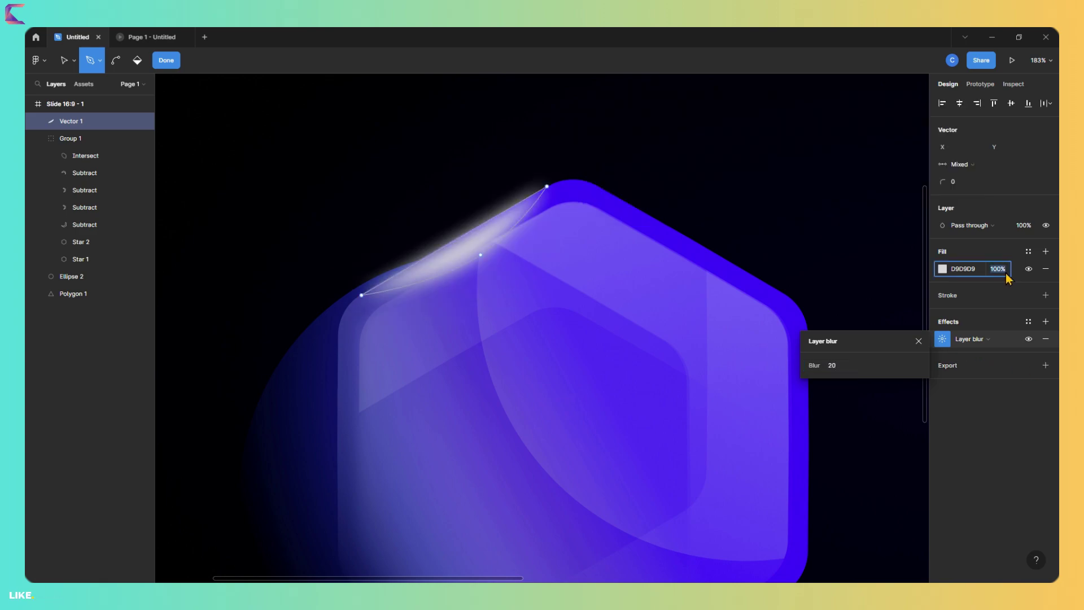
pyautogui.write('50')
# - Set highlight fill to 50%, Intersect fill to 60%, and rotate Ellipse 2
pyautogui.press('Return')
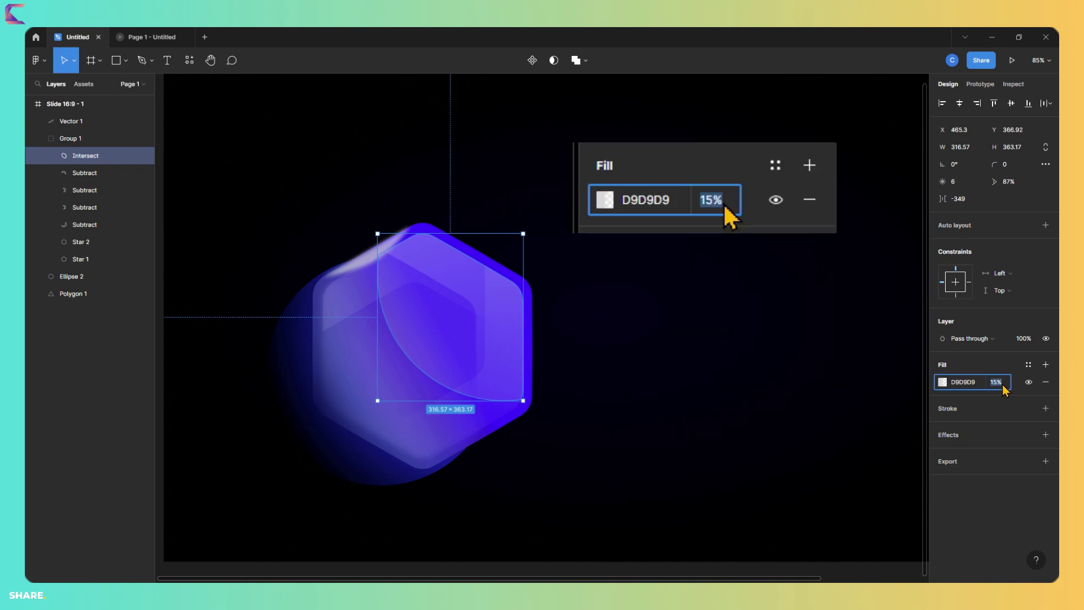
pyautogui.write('60')
pyautogui.press('Return')
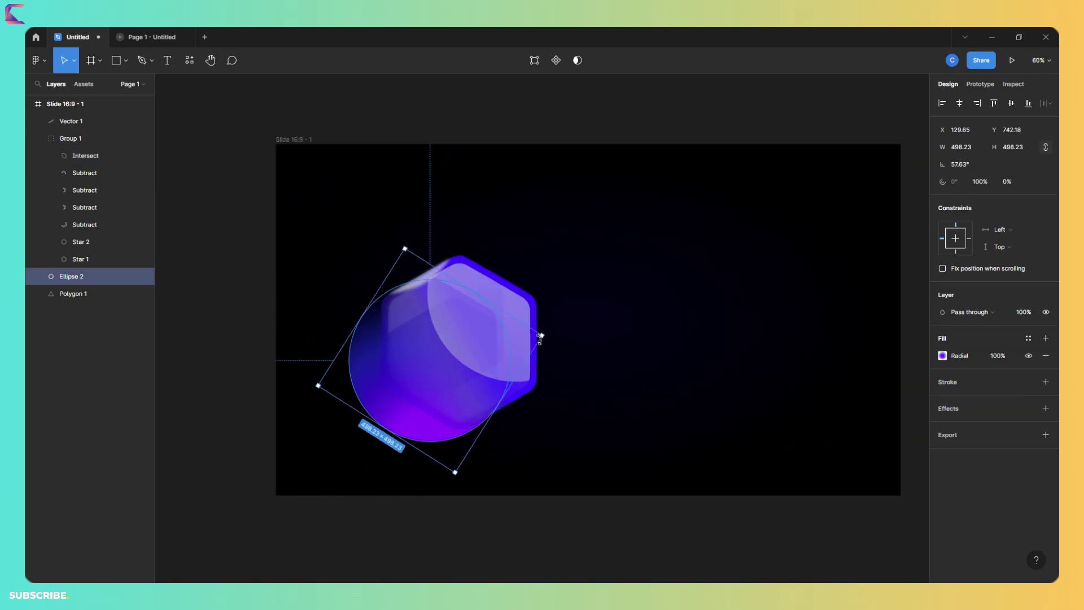
pyautogui.moveTo(498, 266)
pyautogui.mouseDown()
pyautogui.moveTo(577, 395)
pyautogui.moveTo(532, 319)
pyautogui.moveTo(587, 352)
pyautogui.moveTo(528, 362)
pyautogui.mouseUp()
# - Duplicate the glow ellipse, enlarge it, and set its fill to 20%
pyautogui.hotkey('ctrl', 'd')
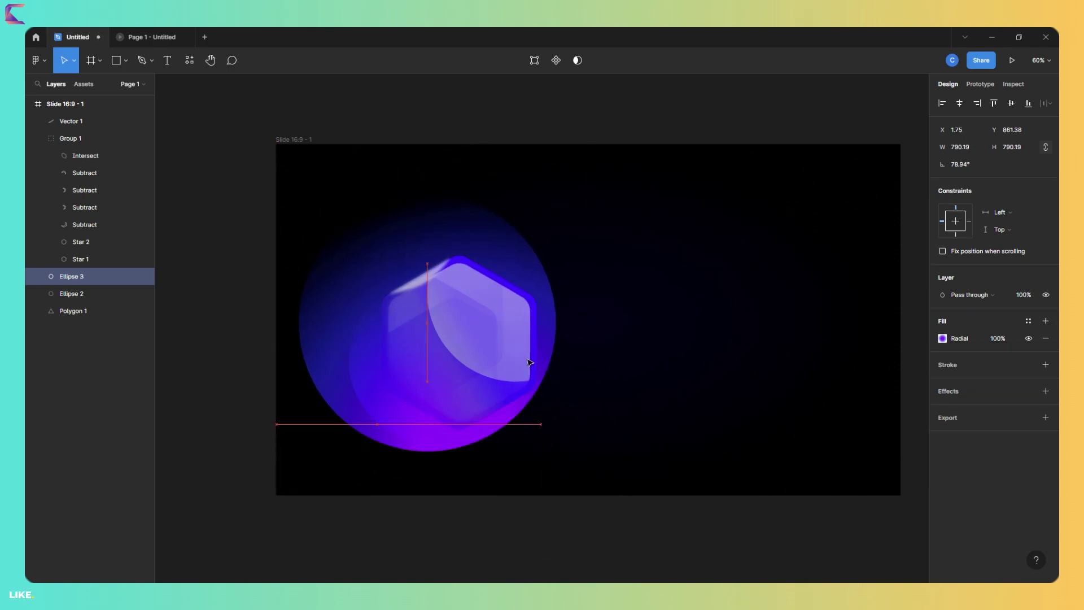
pyautogui.moveTo(527, 362); pyautogui.dragTo(527, 368)
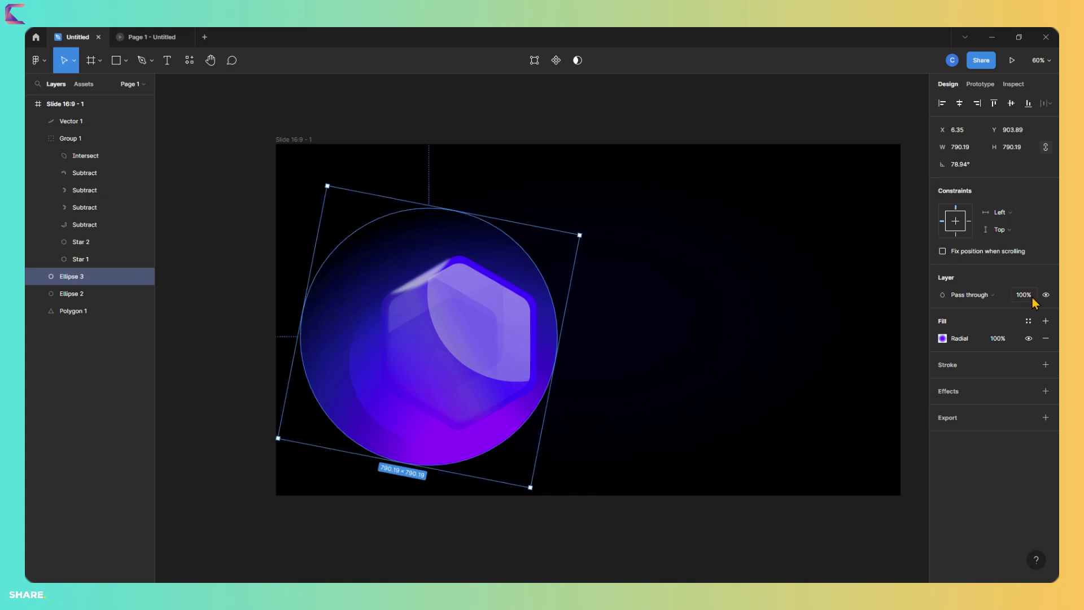
pyautogui.click(998, 339)
pyautogui.write('20')
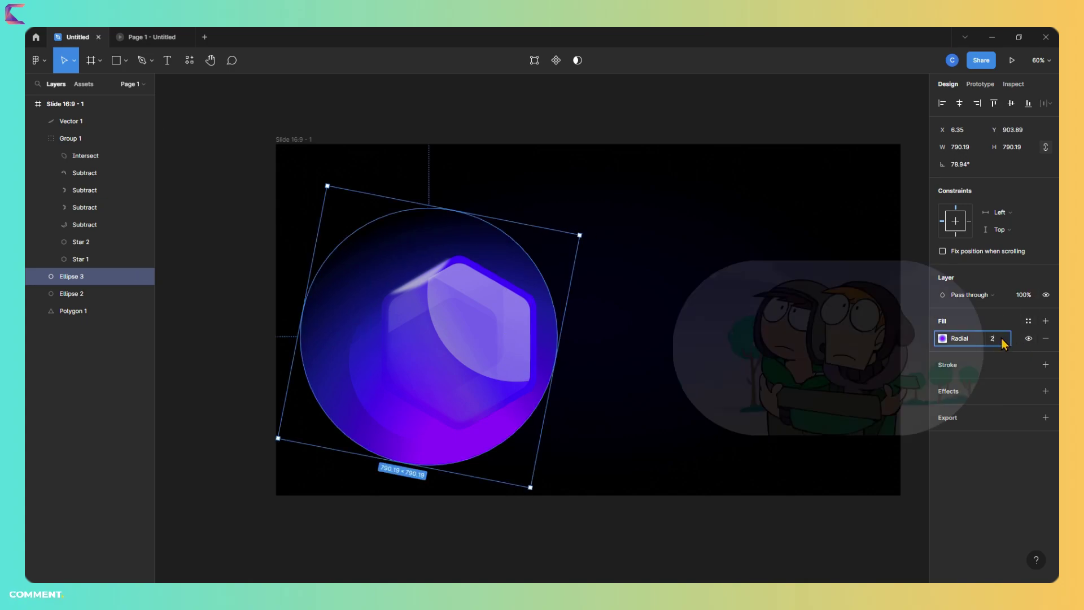
pyautogui.press('Return')
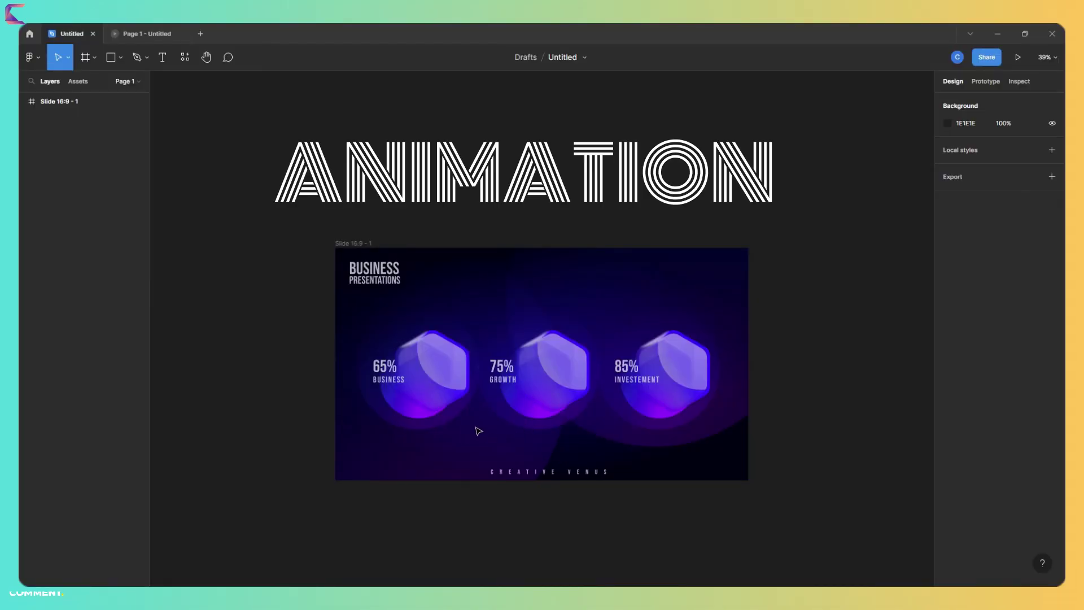
# - Duplicate the slide and move the 75% and 85% groups off the copy
pyautogui.click(79, 103)
pyautogui.hotkey('ctrl', 'd')
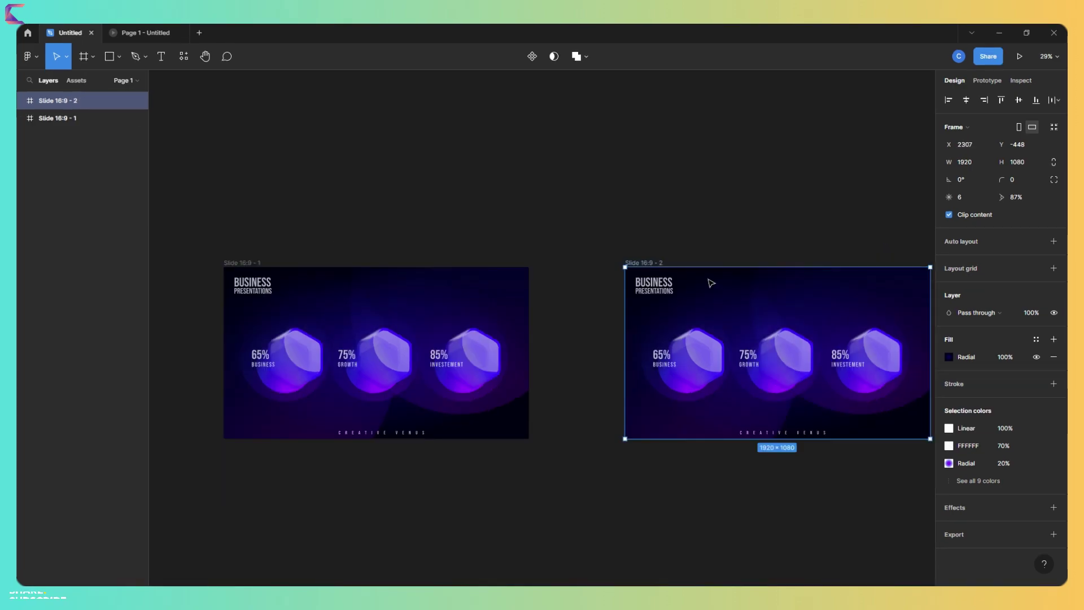
pyautogui.hscroll(5, 388, 491)
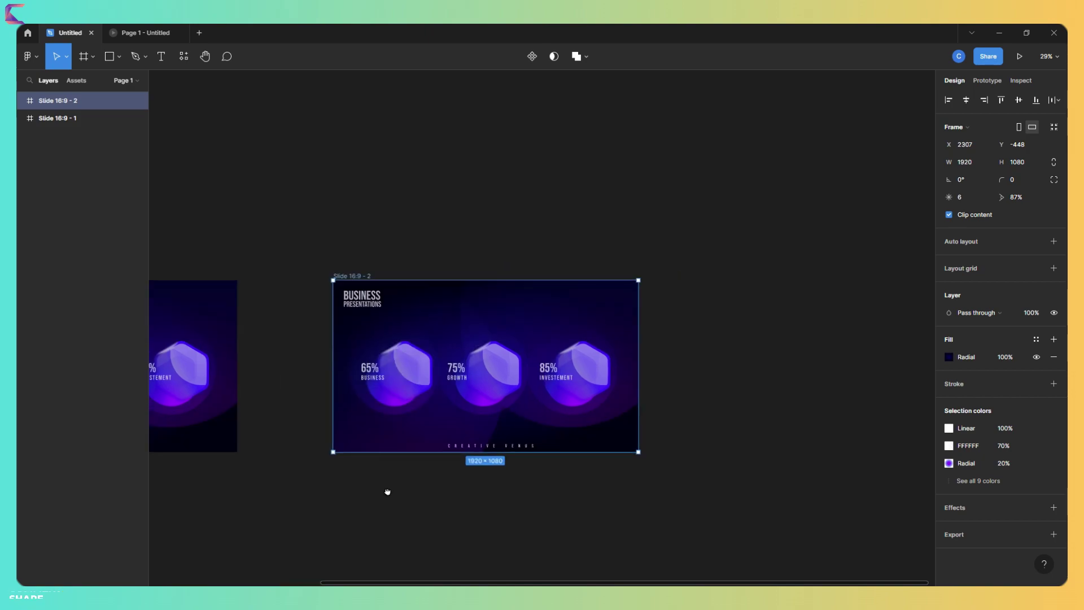
pyautogui.scroll(1, 434, 390)
pyautogui.scroll(1, 433, 390)
pyautogui.scroll(1, 434, 390)
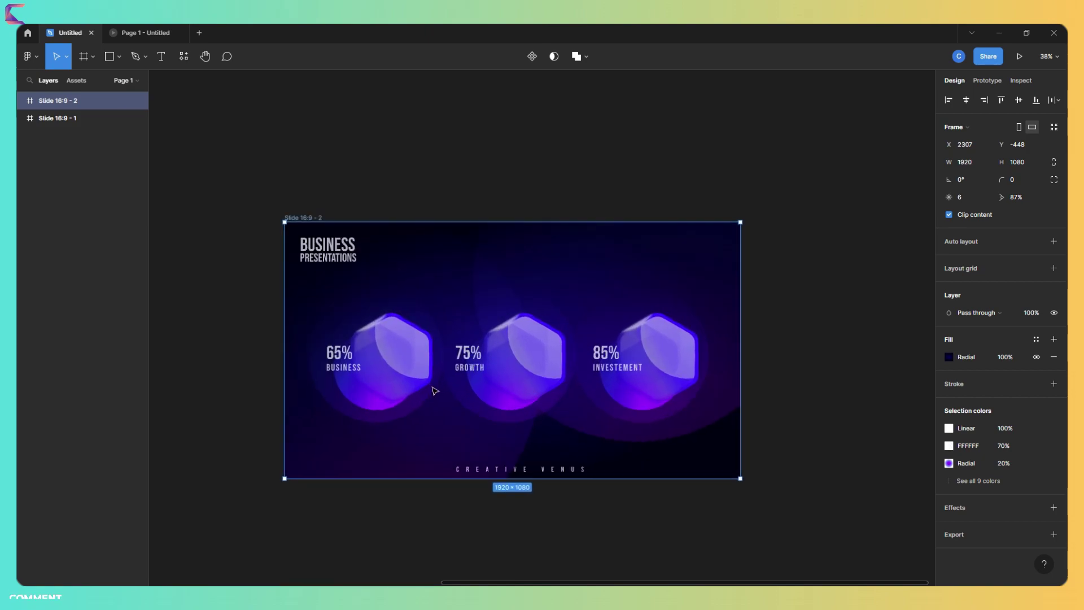
pyautogui.scroll(1, 435, 389)
pyautogui.moveTo(795, 455); pyautogui.dragTo(692, 395)
pyautogui.moveTo(547, 327); pyautogui.dragTo(542, 328)
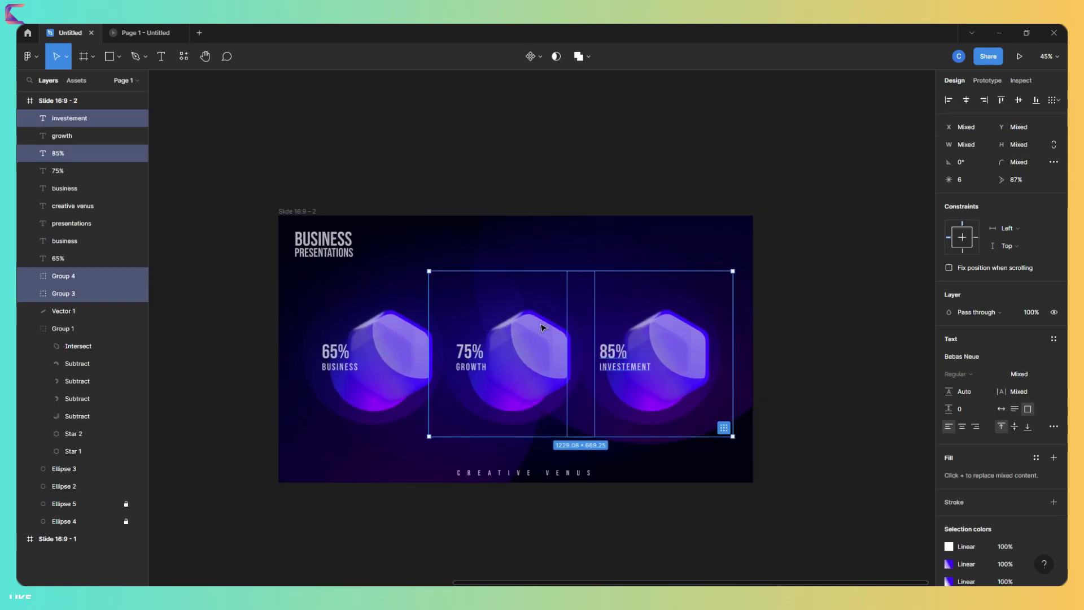
pyautogui.keyDown('shift'); pyautogui.click(479, 360); pyautogui.keyUp('shift')
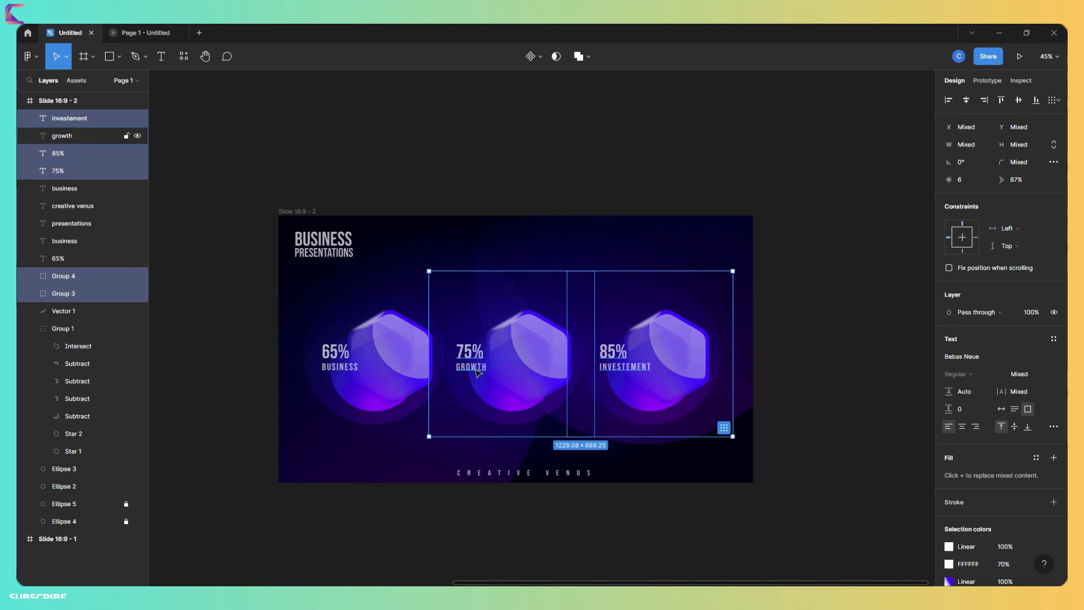
pyautogui.keyDown('shift'); pyautogui.click(477, 373); pyautogui.keyUp('shift')
pyautogui.moveTo(479, 356); pyautogui.dragTo(818, 354)
pyautogui.click(743, 508)
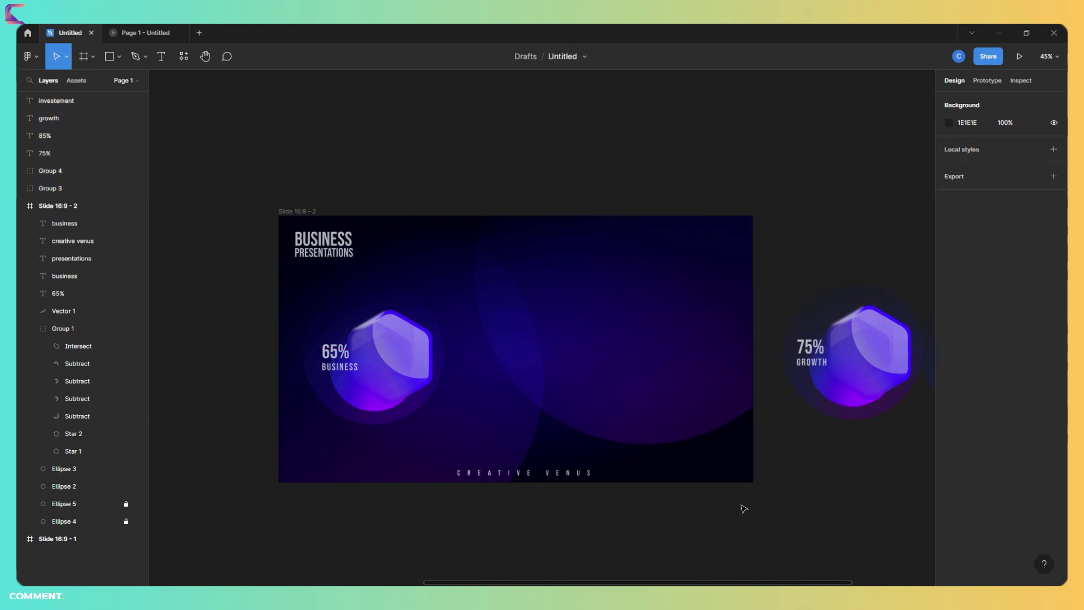
# - Enlarge the 65% Business icon group and link Slide 1 to it on click
pyautogui.moveTo(238, 442); pyautogui.dragTo(449, 286)
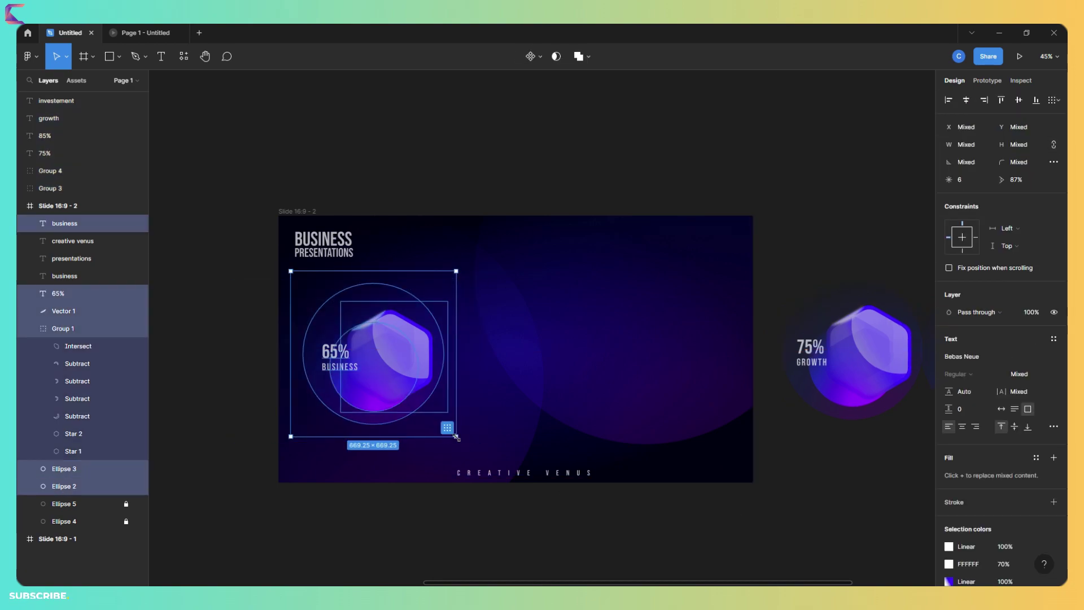
pyautogui.moveTo(456, 436); pyautogui.dragTo(494, 459)
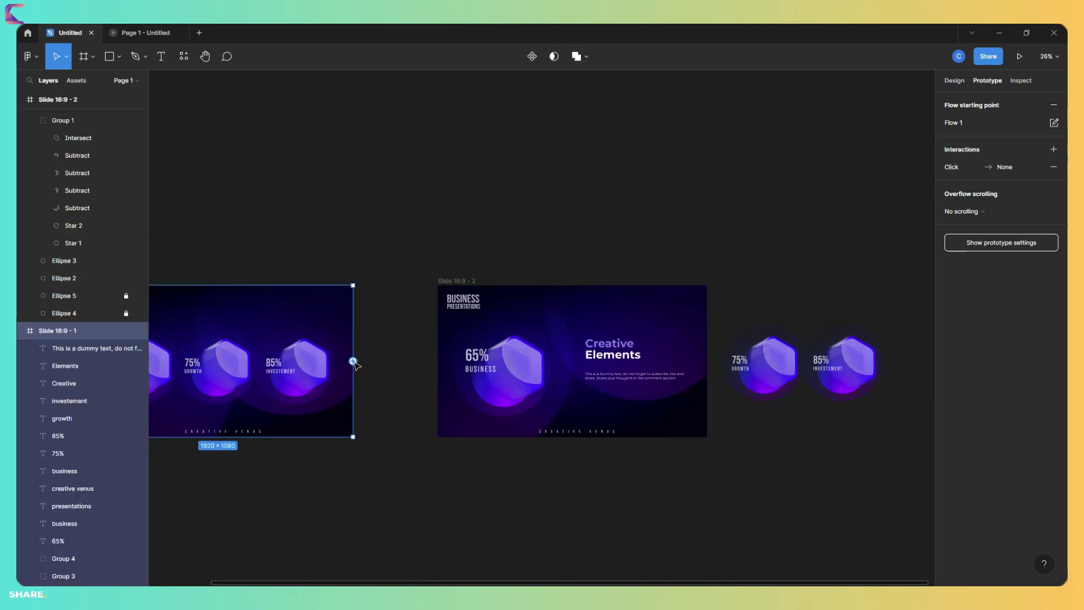
pyautogui.moveTo(354, 361); pyautogui.dragTo(442, 364)
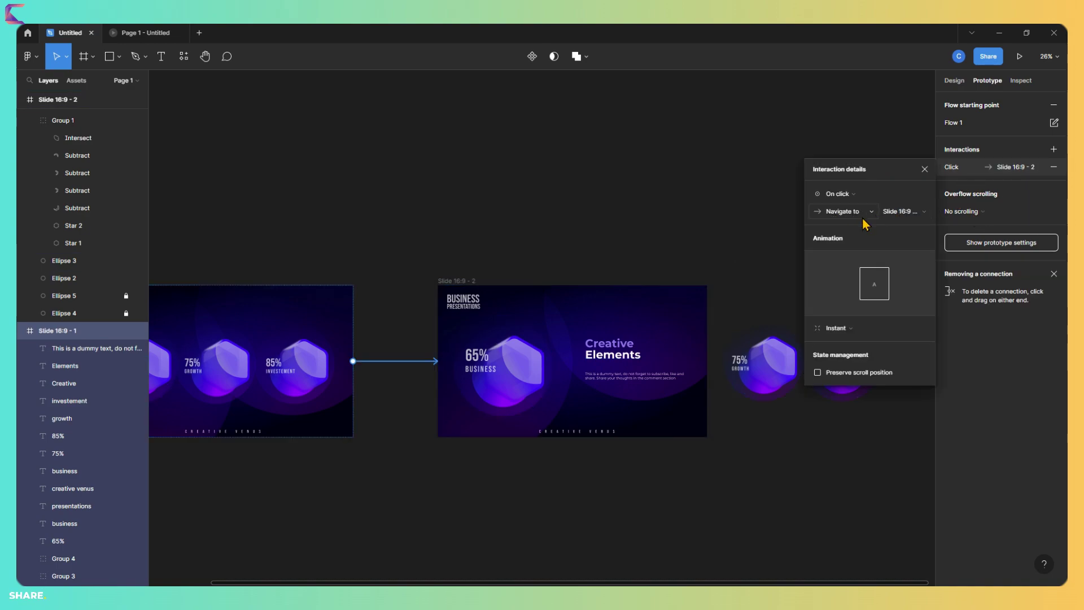
# - Set the click transition to Smart animate with Ease in and out back easing
pyautogui.click(844, 329)
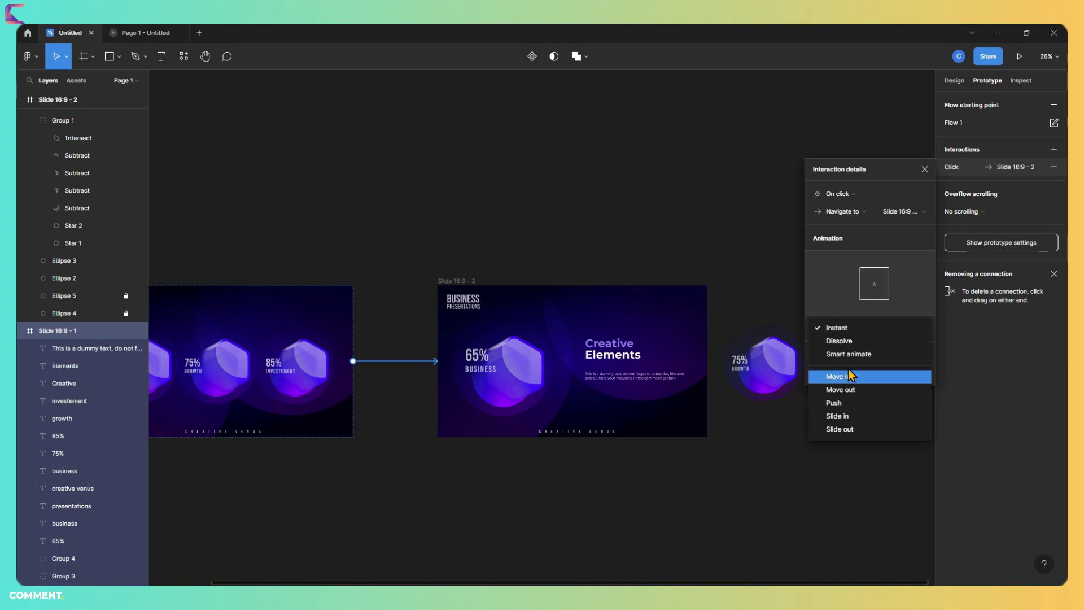
pyautogui.click(850, 355)
pyautogui.click(853, 348)
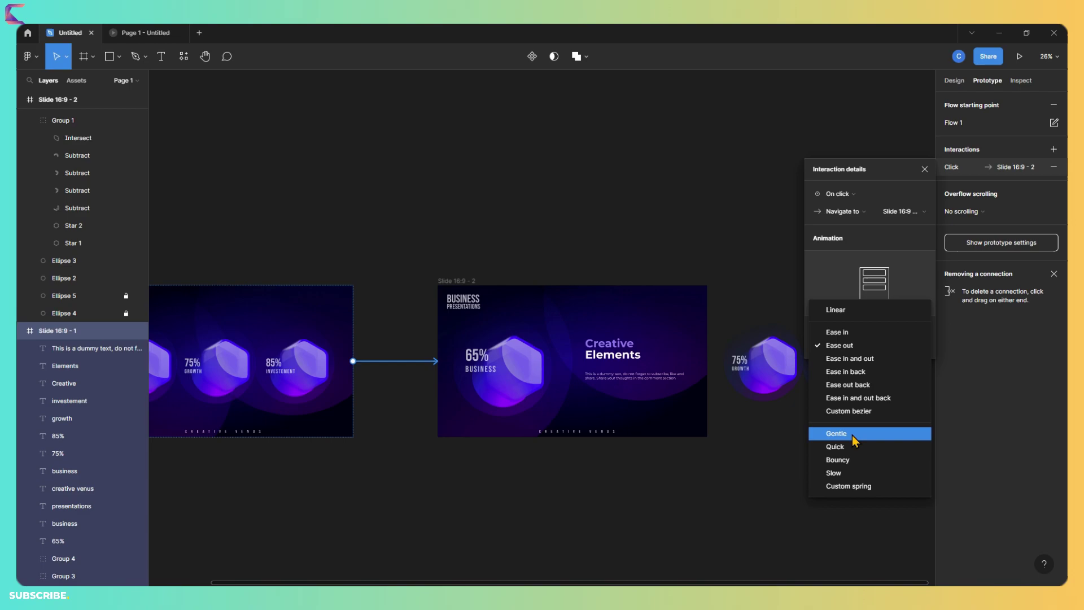
pyautogui.click(867, 401)
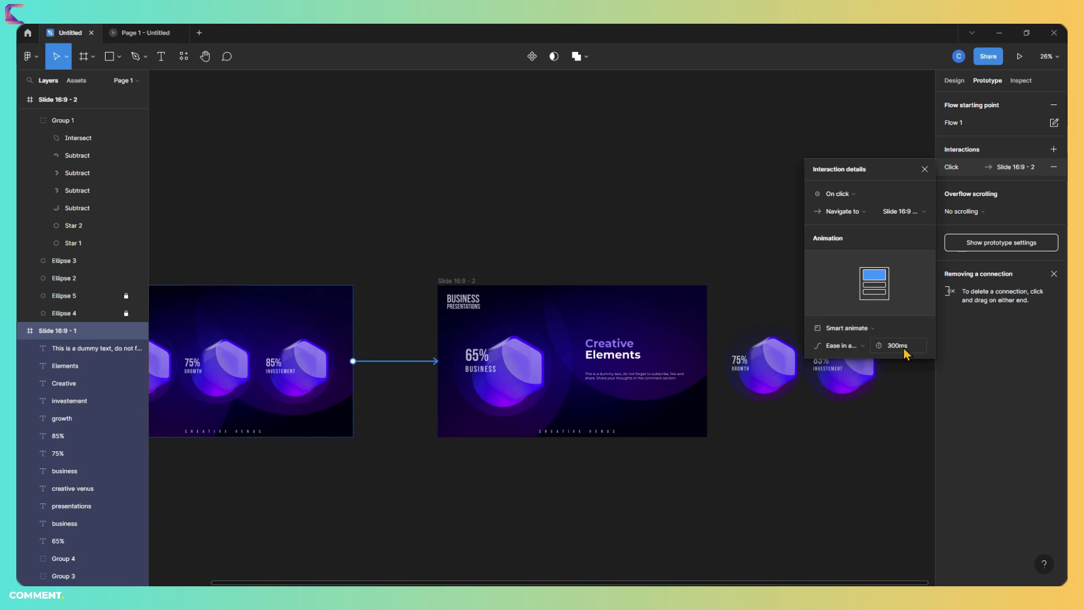
# - Set the transition duration to 800ms and preview advancing to the Creative Elements slide
pyautogui.click(906, 349)
pyautogui.write('800')
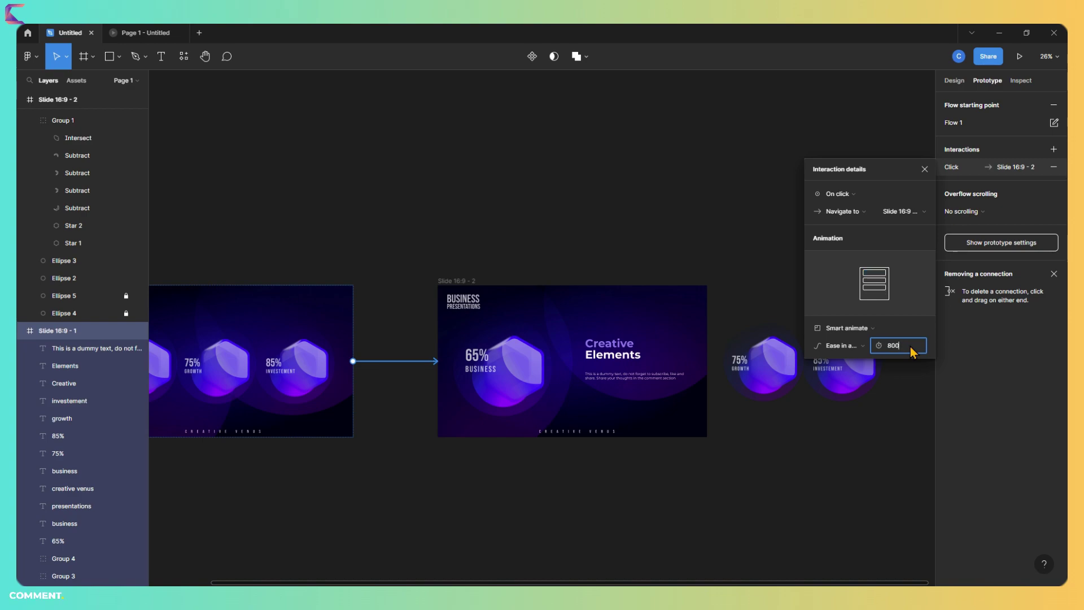
pyautogui.press('Return')
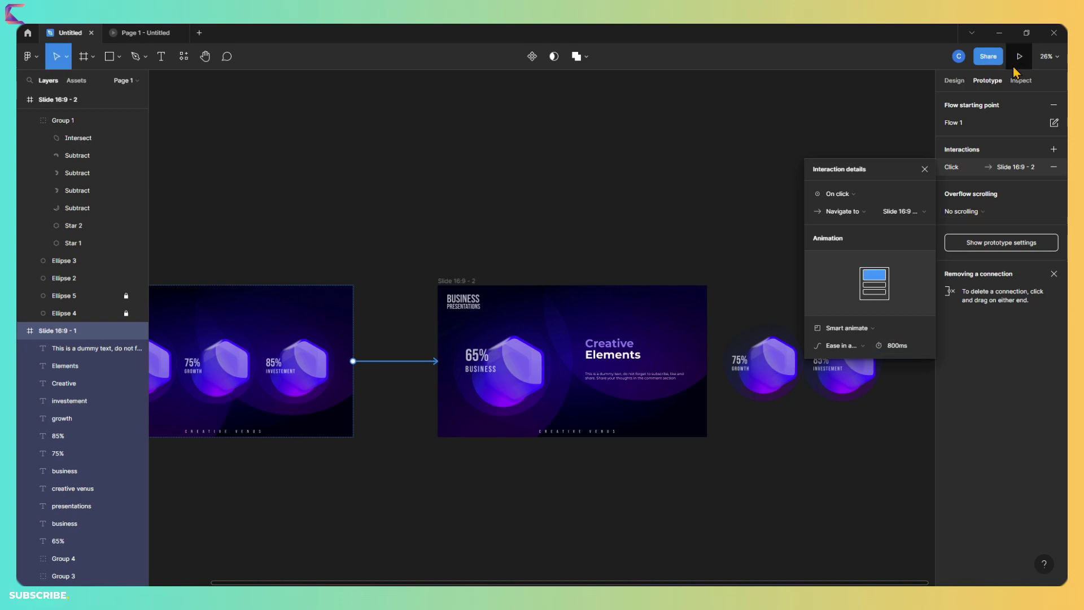
pyautogui.click(1020, 62)
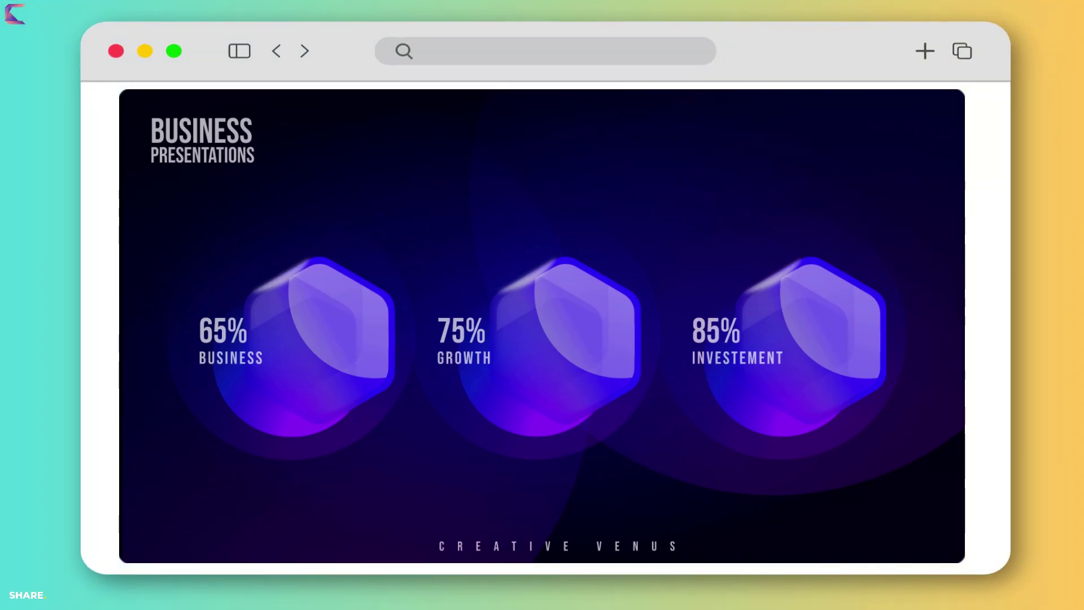
pyautogui.click(472, 274)
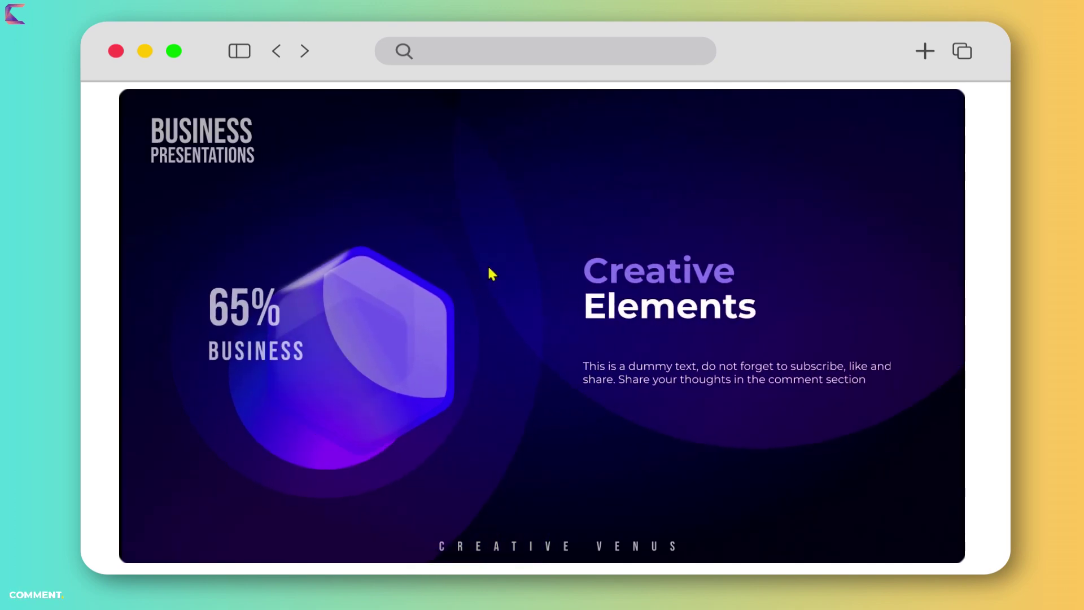